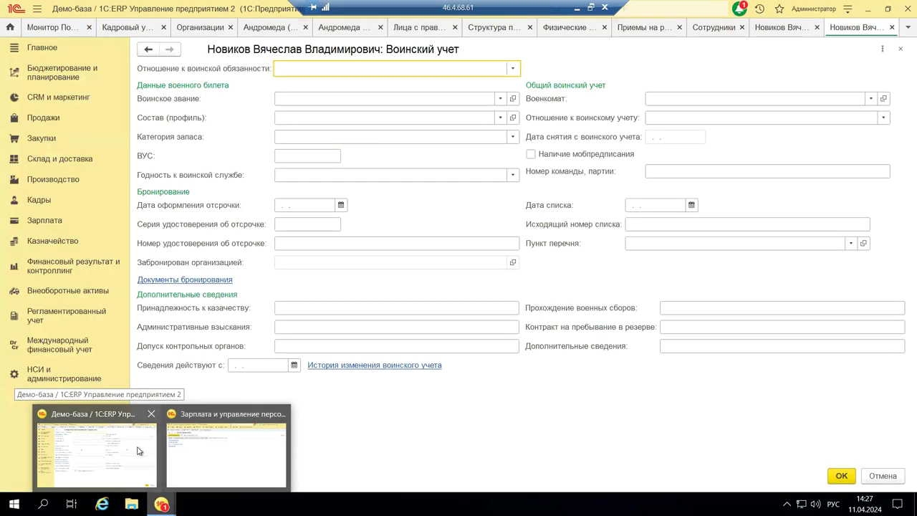
Switch to the 1C:ERP window, open the «Кадровый учет» settings and review the «Воинский учет» options and the sections around them.
mouse_move(204, 458)
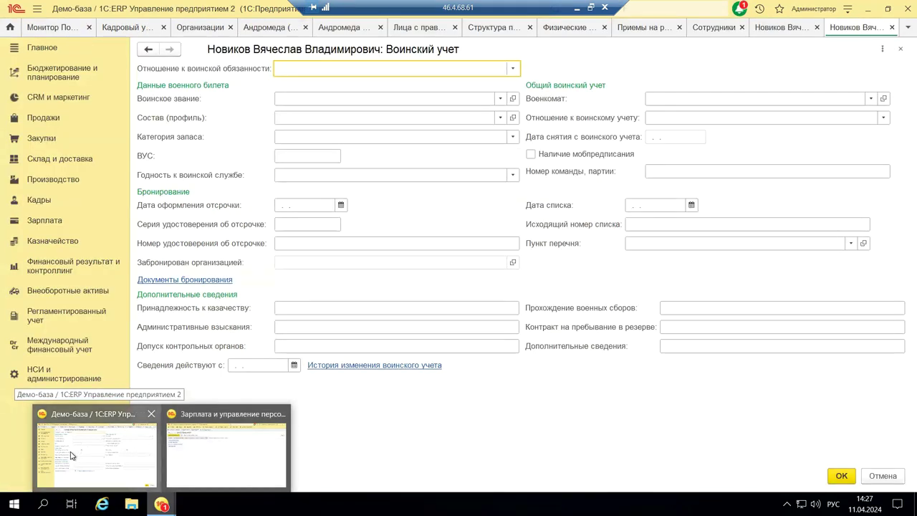
left_click(71, 455)
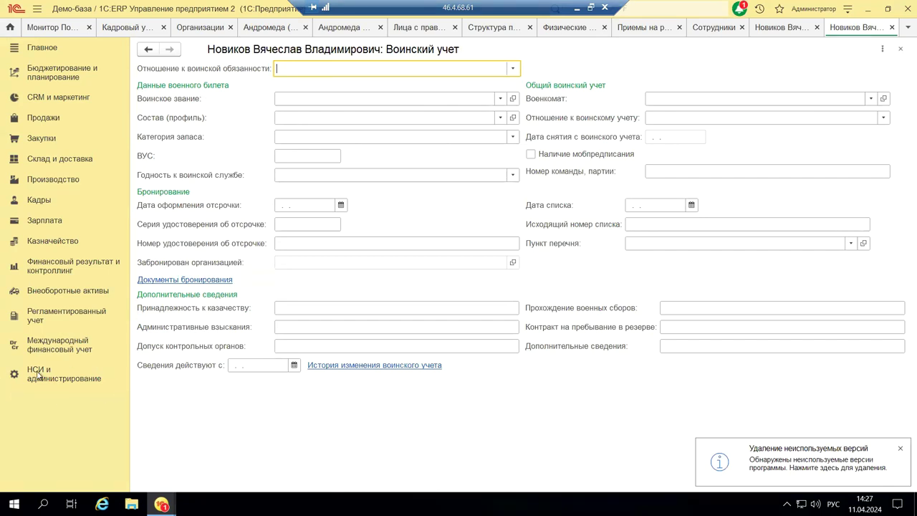
left_click(38, 375)
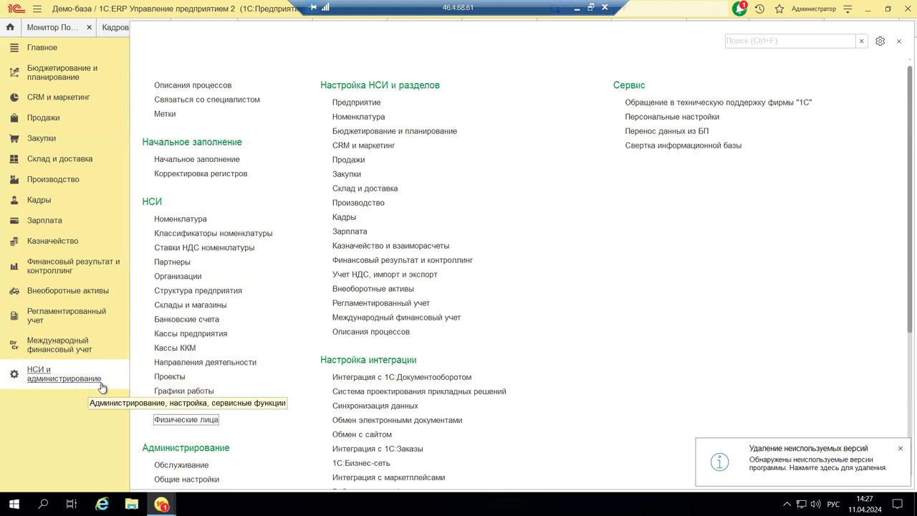
left_click(345, 219)
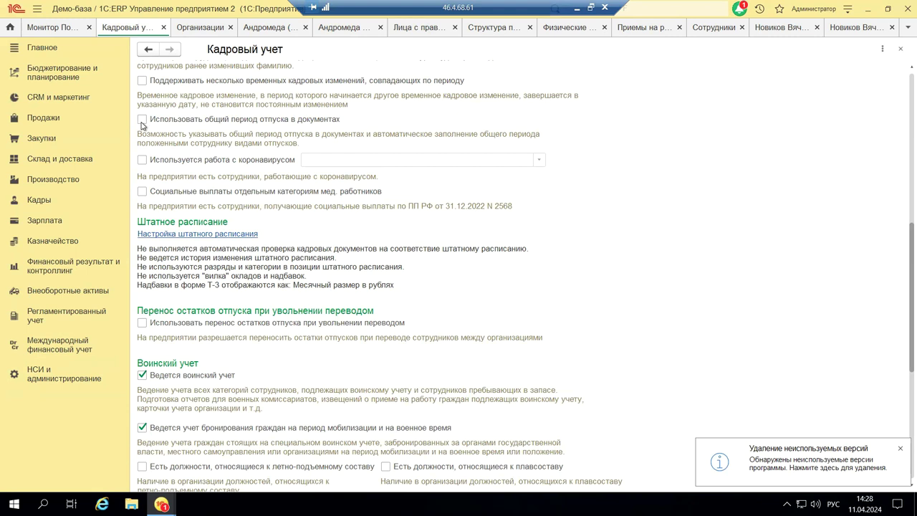
left_click(142, 81)
left_click(142, 81)
scroll(162, 301, "down", 3)
scroll(165, 294, "up", 1)
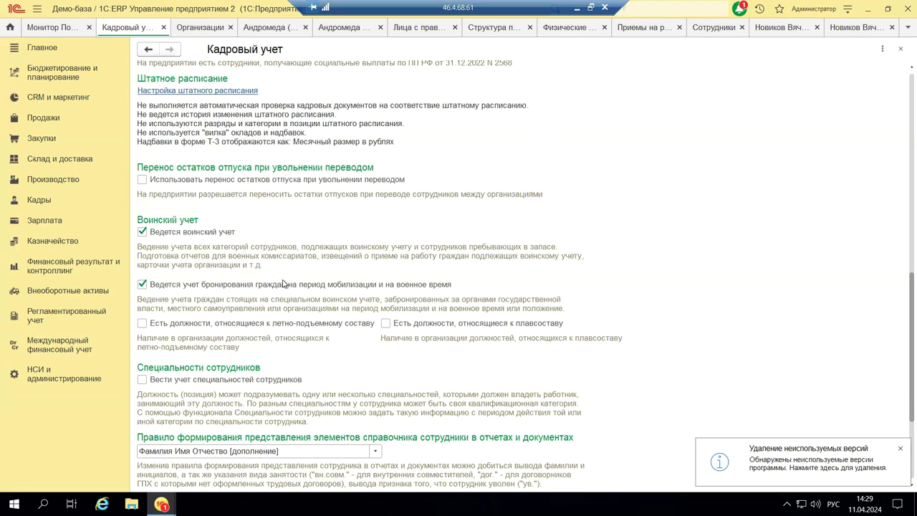
scroll(283, 287, "down", 3)
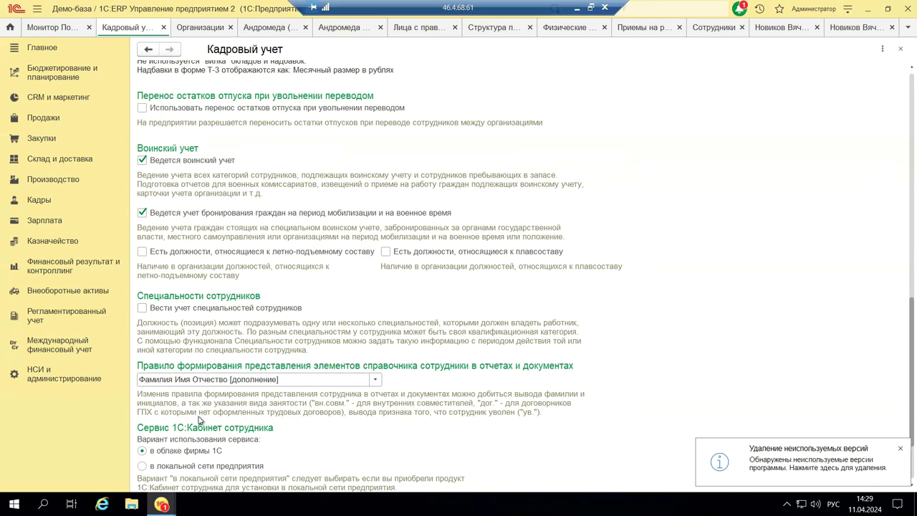
scroll(195, 434, "down", 2)
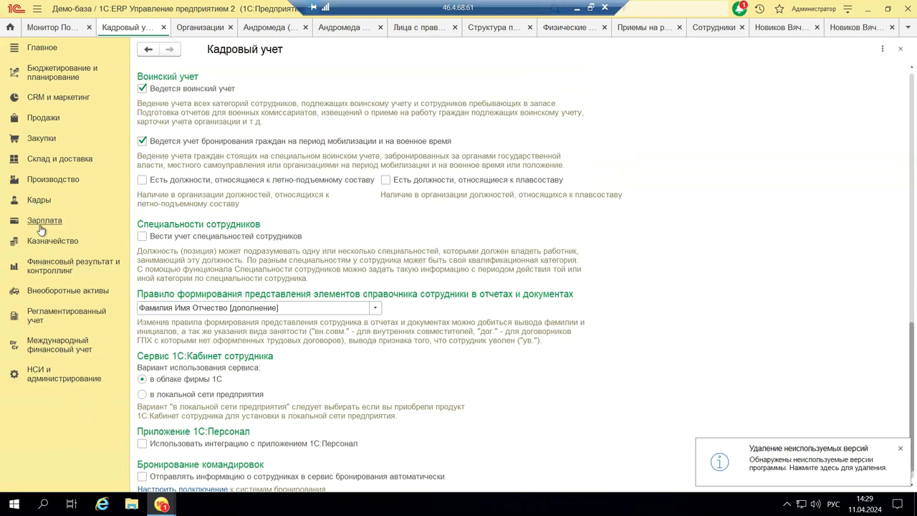
Open the «Воинский учет» settings of the organization «Андромеда Плюс» from its payroll and personnel parameters.
left_click(42, 372)
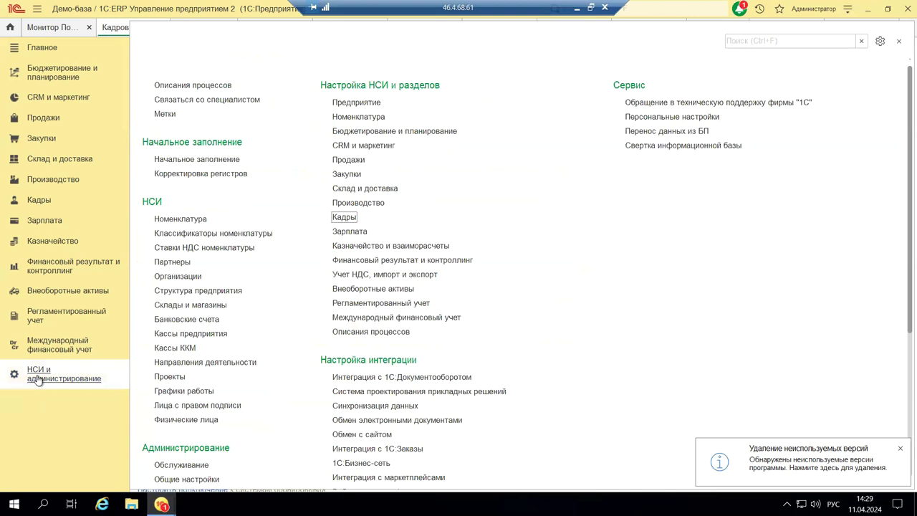
left_click(166, 278)
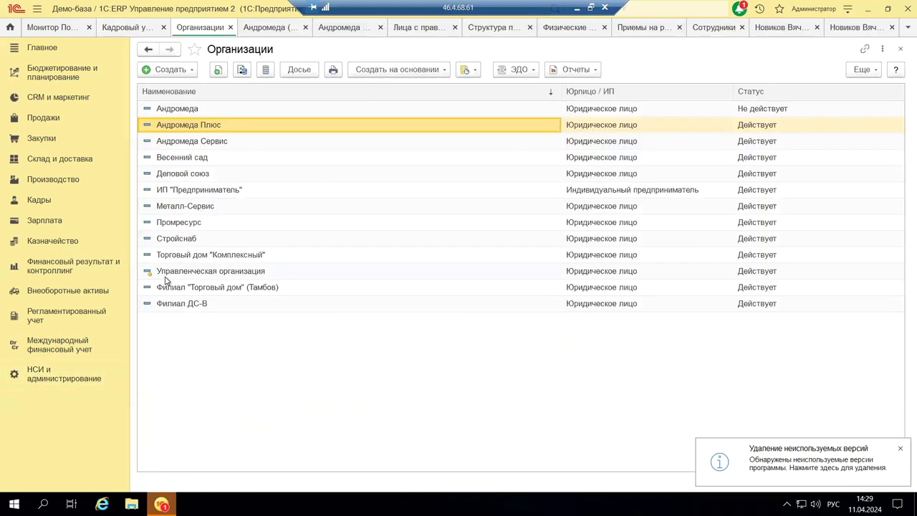
double_click(183, 126)
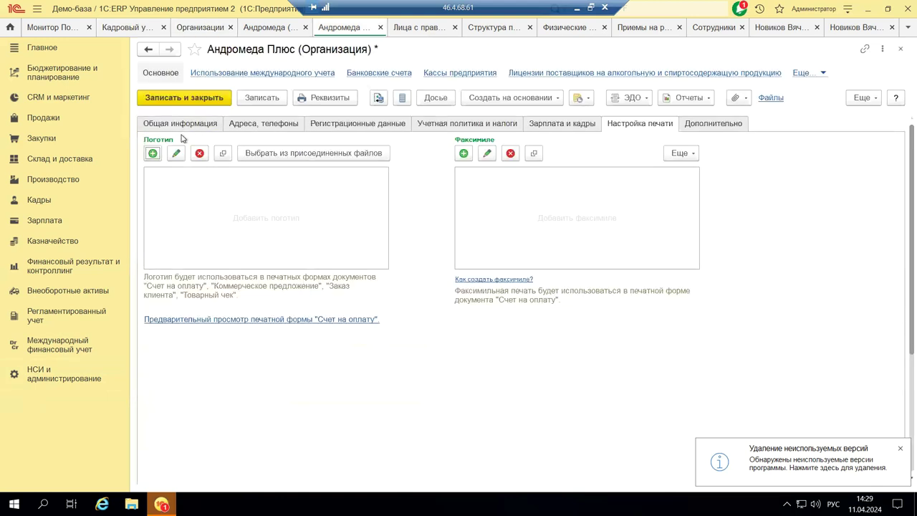
left_click(436, 123)
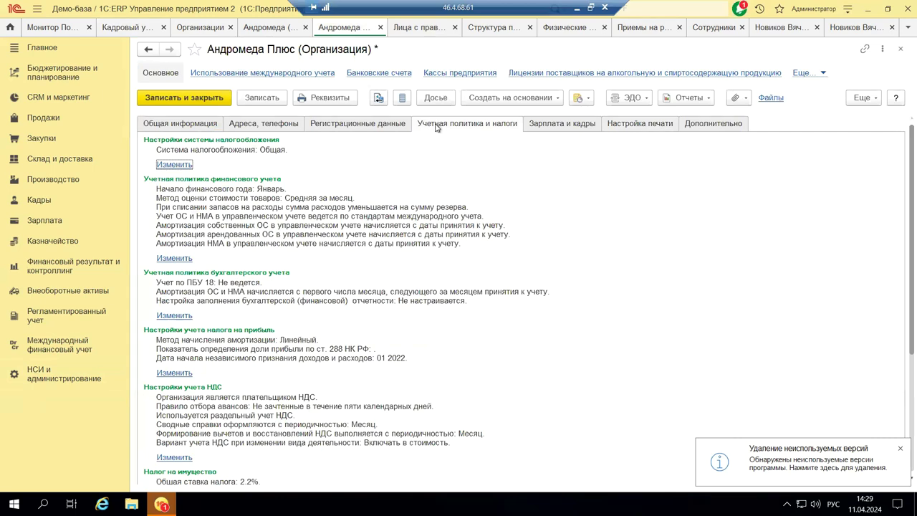
left_click(566, 123)
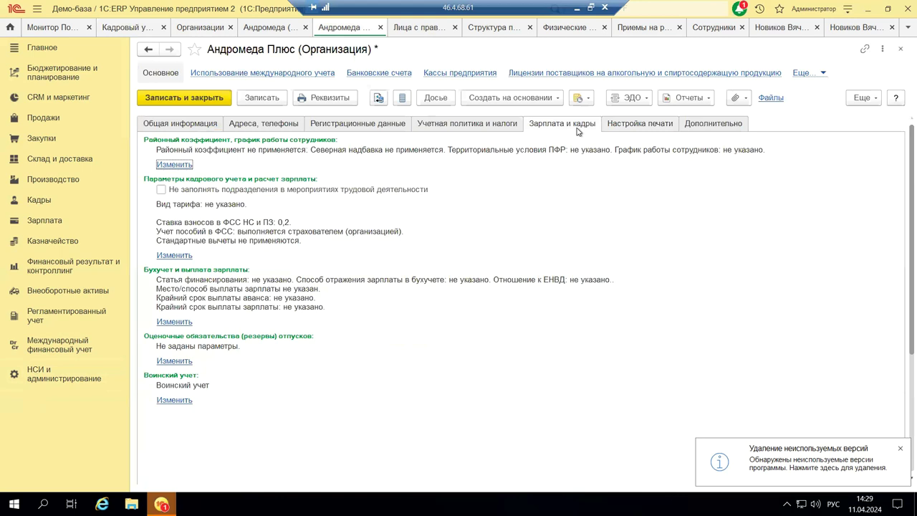
left_click(159, 402)
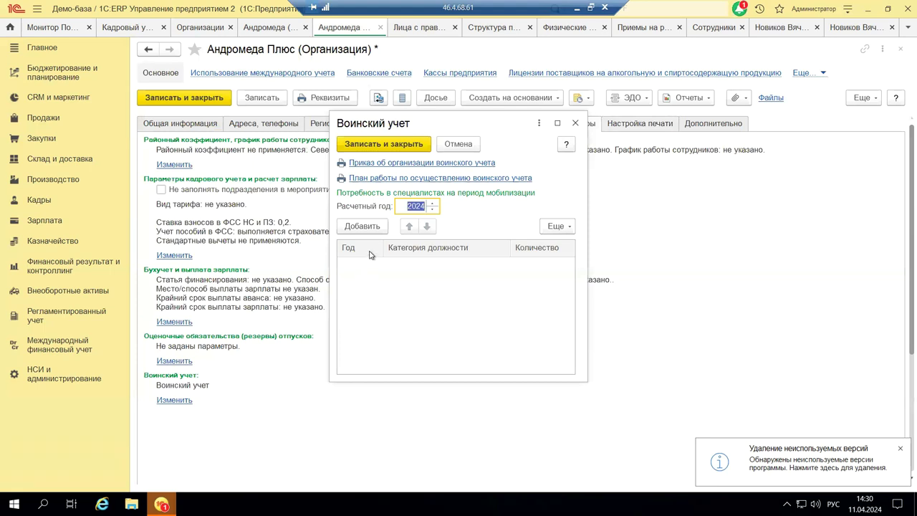
Add a mobilization-period staffing need for 2024 with the job category «Руководители» and quantity 1.
left_click(351, 227)
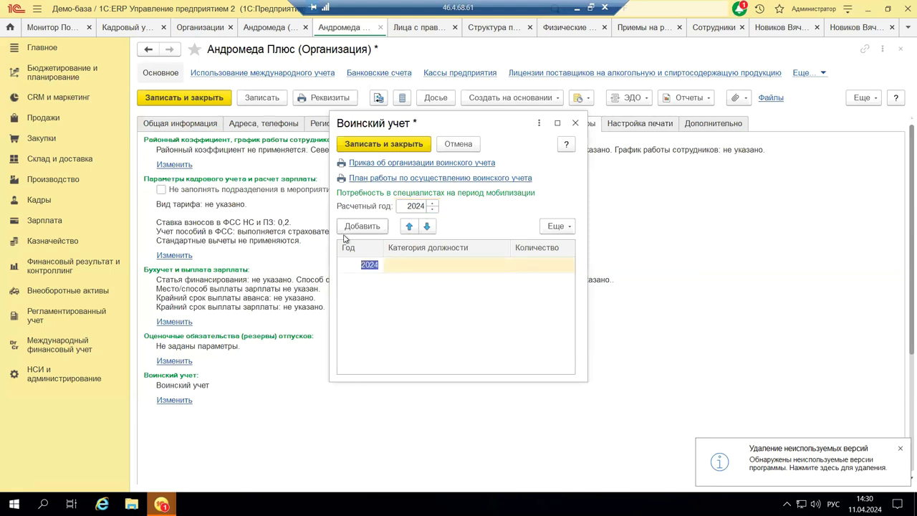
left_click(459, 265)
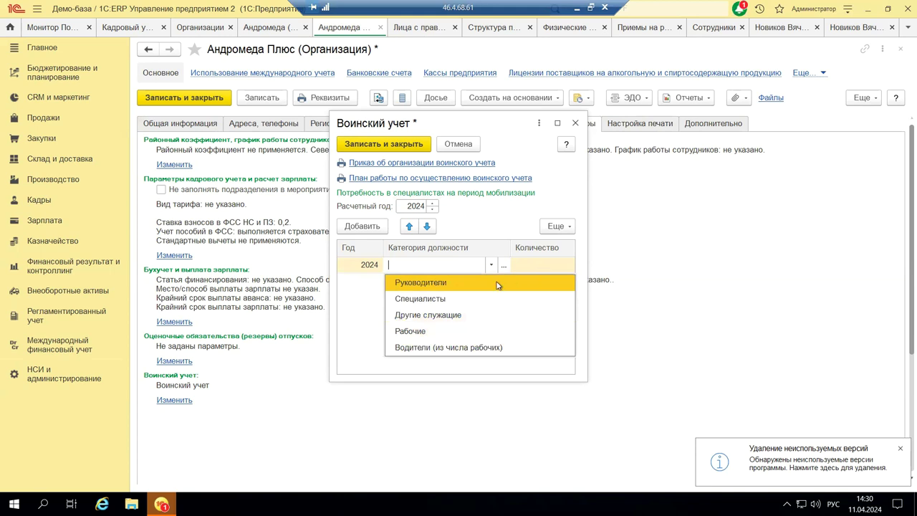
left_click(441, 285)
left_click(547, 268)
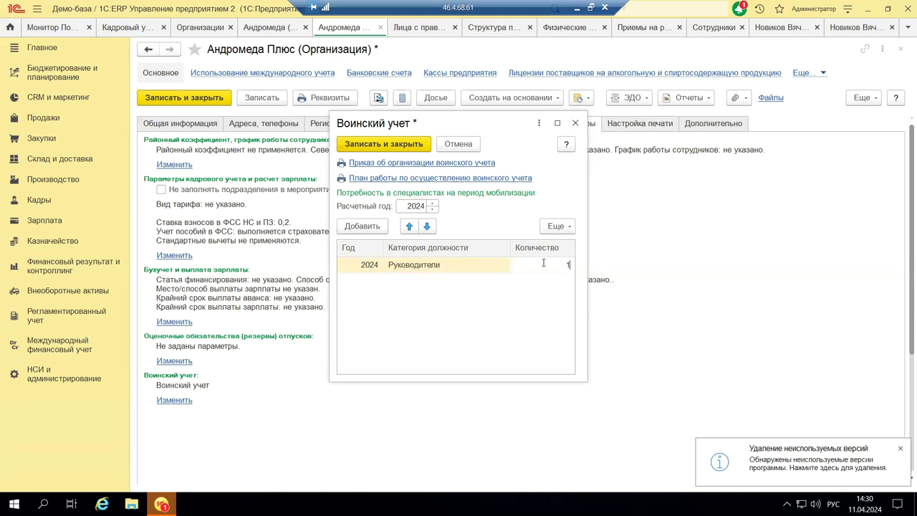
type("1")
key("Return")
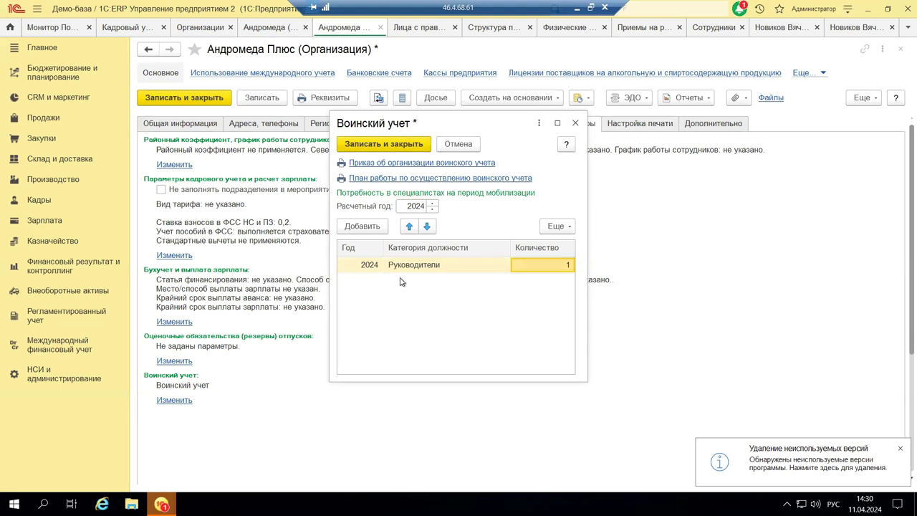
Generate the «План работы по осуществлению воинского учета» print form and look through its header, list of activities and signature lines.
left_click(376, 179)
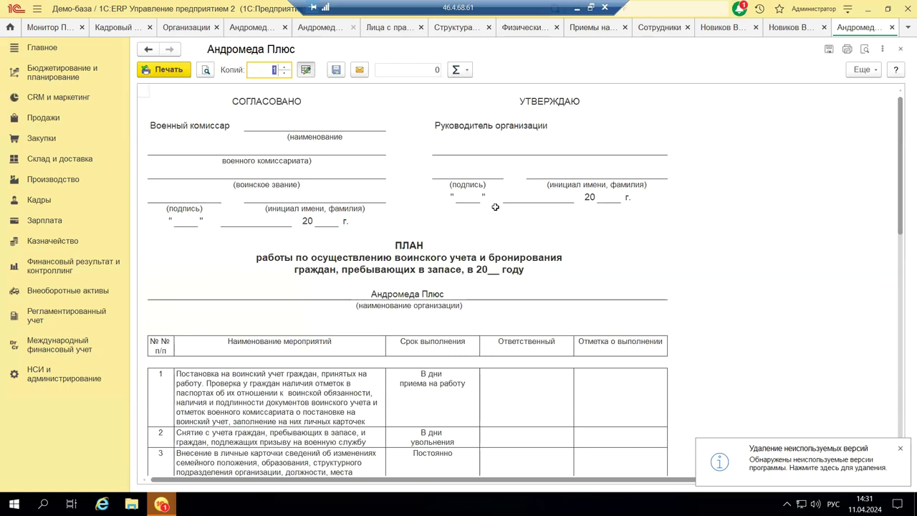
left_click(533, 139)
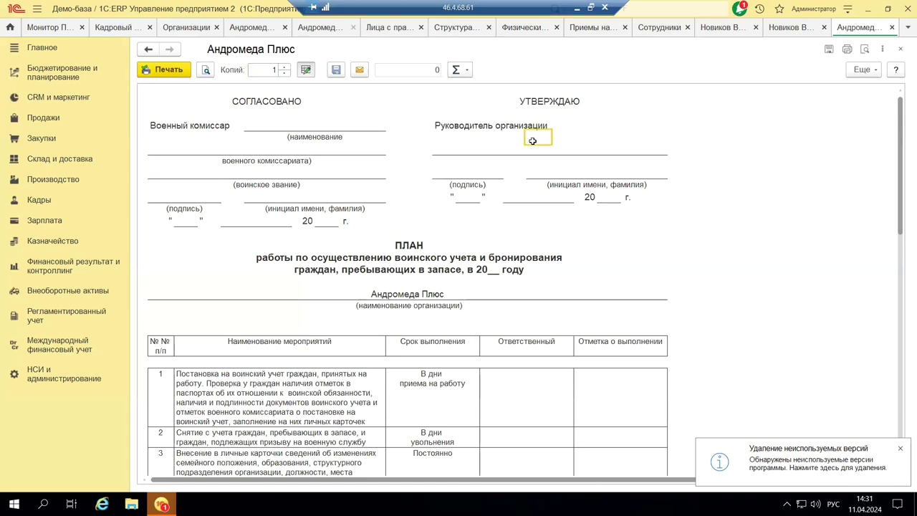
left_click(541, 180)
left_click(478, 176)
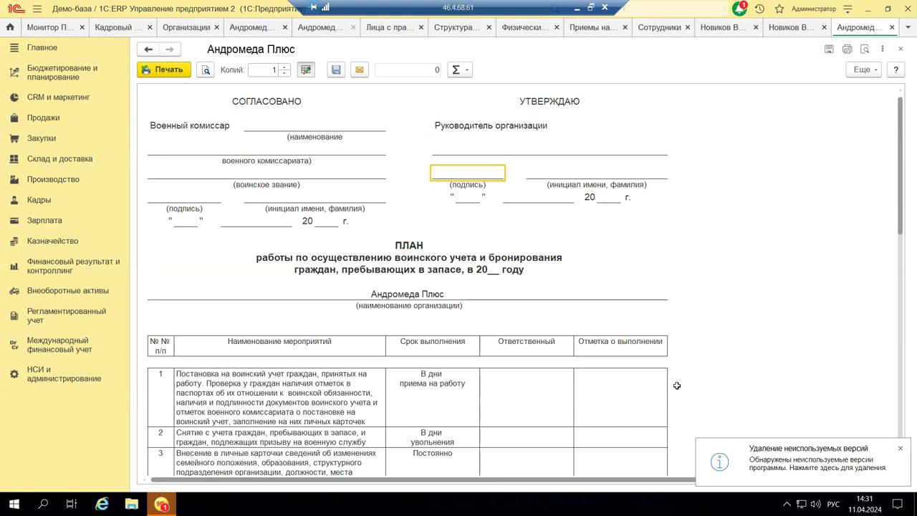
scroll(677, 386, "down", 10)
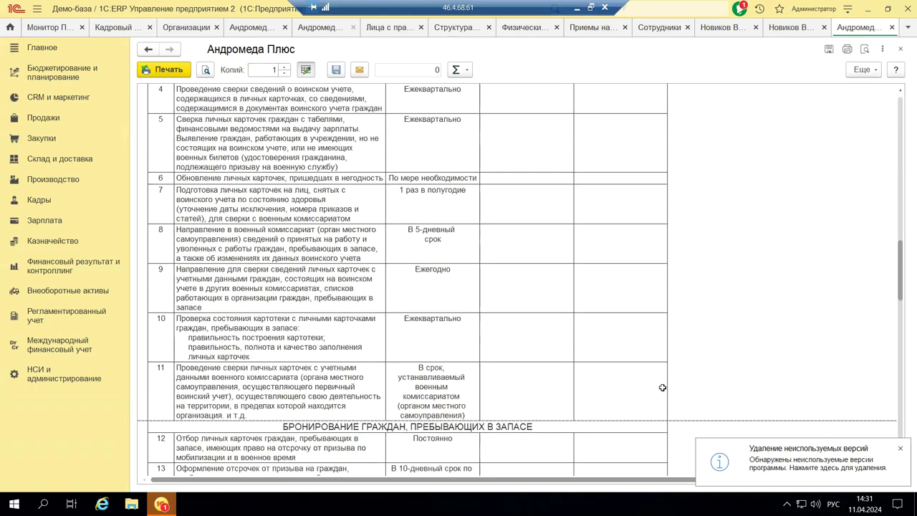
scroll(663, 388, "down", 10)
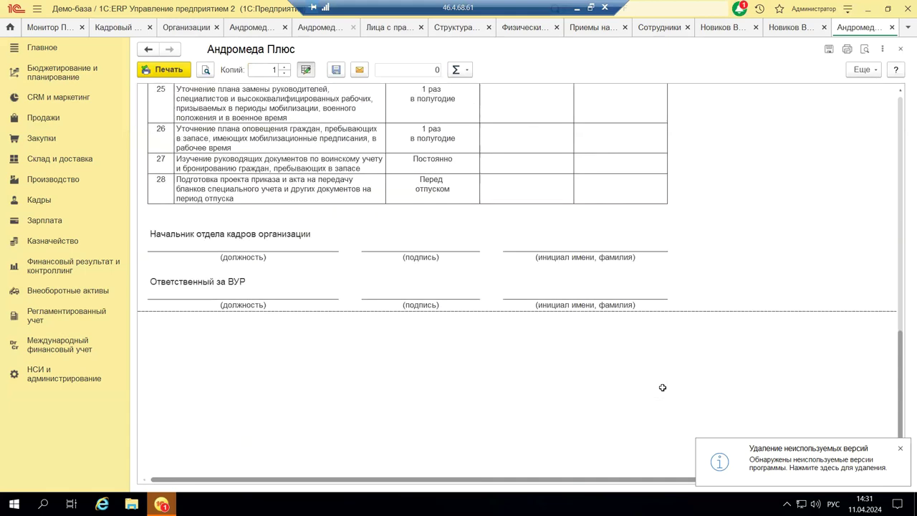
scroll(663, 387, "up", 20)
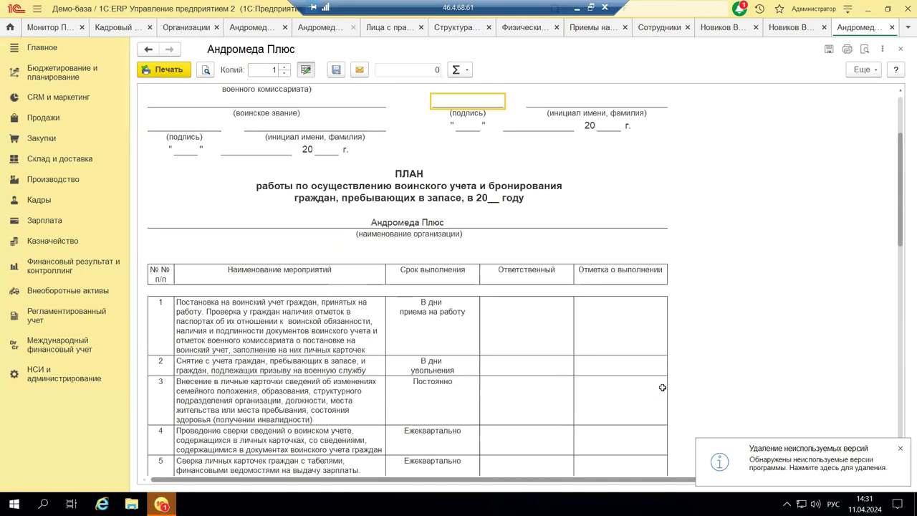
scroll(663, 388, "up", 1)
scroll(663, 388, "up", 1)
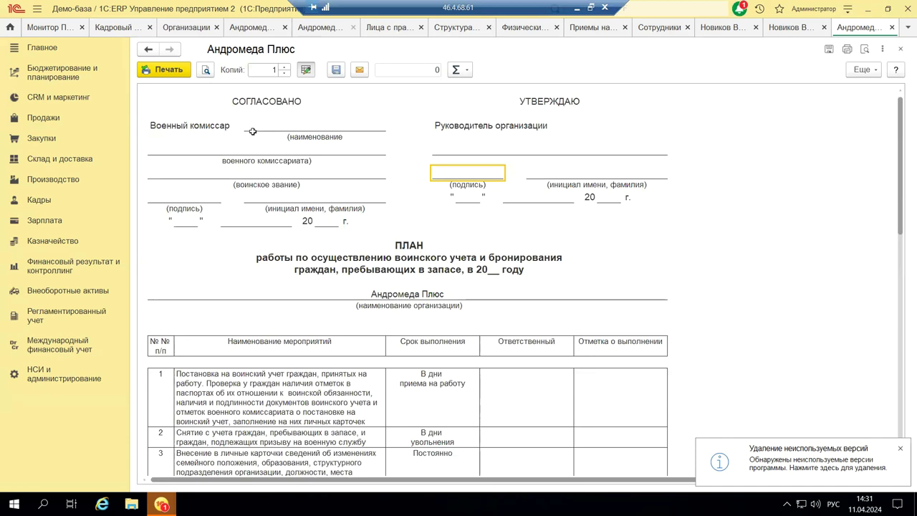
Demonstrate the plan's edit mode by entering the manager's surname in the approval block's name field, and close the form.
left_click(307, 70)
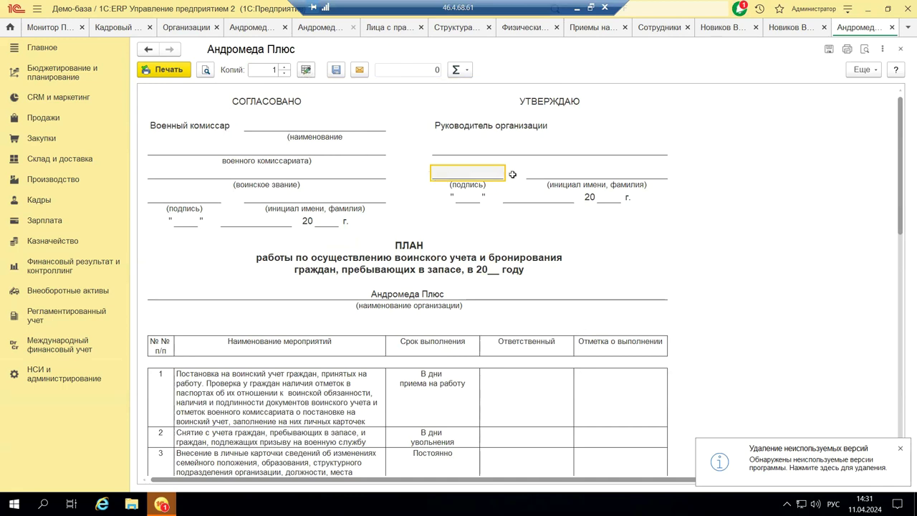
left_click(536, 174)
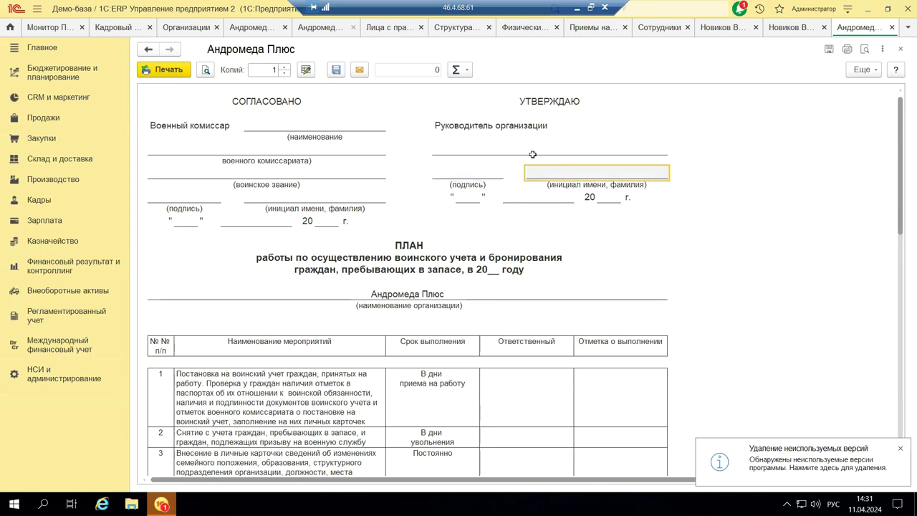
left_click(312, 72)
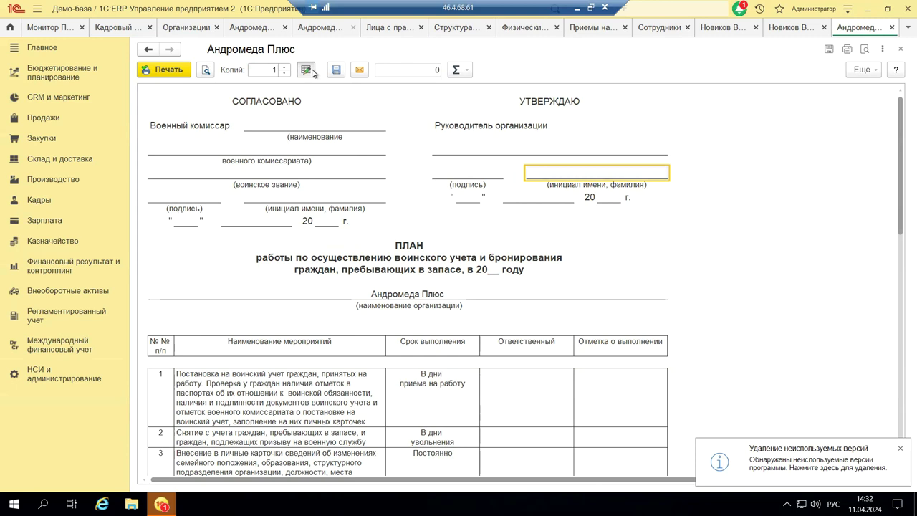
type("Иванов")
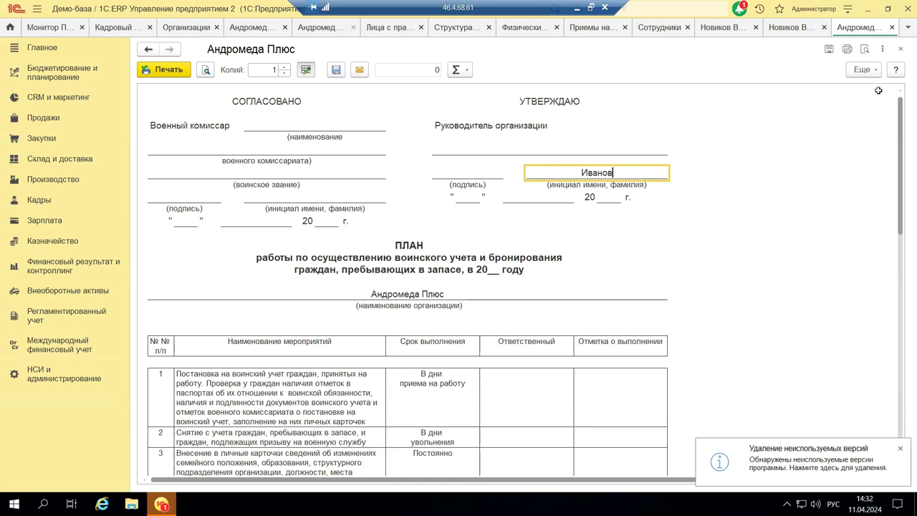
left_click(901, 49)
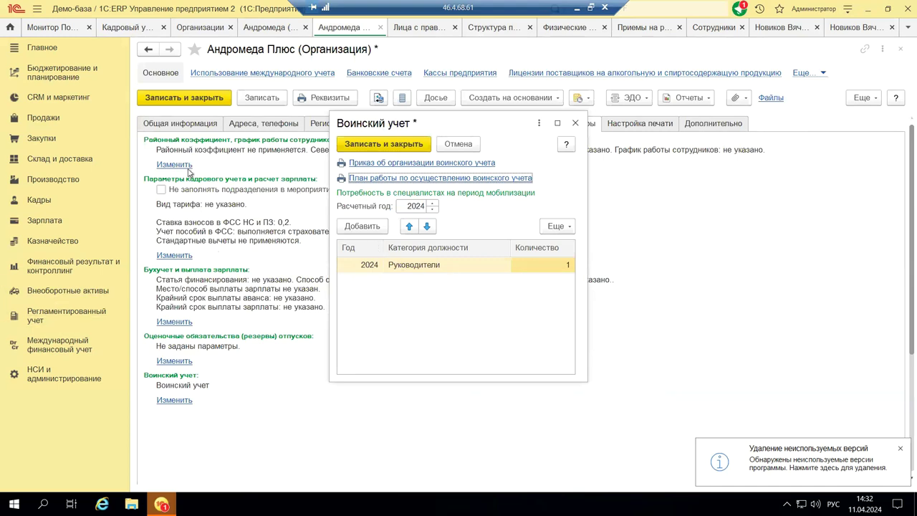
Close the organization's «Воинский учет» settings without saving the changes.
left_click(176, 127)
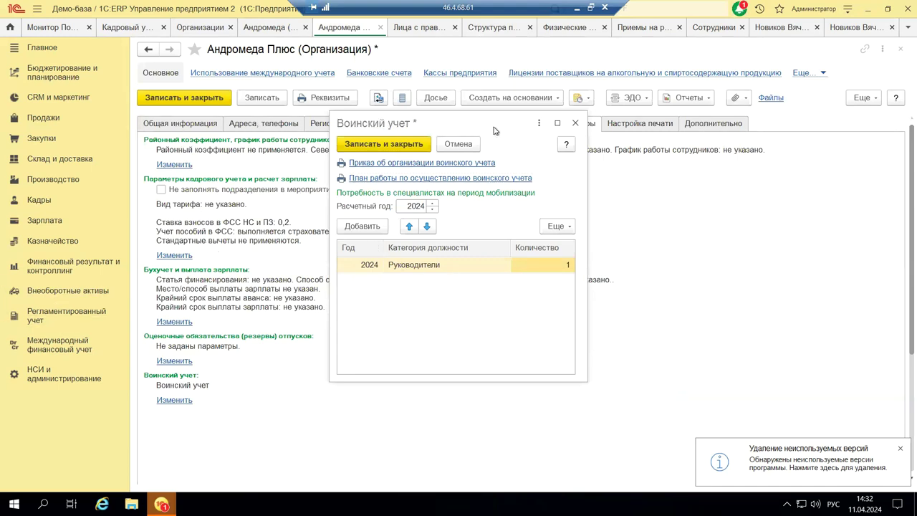
left_click(568, 123)
left_click(161, 100)
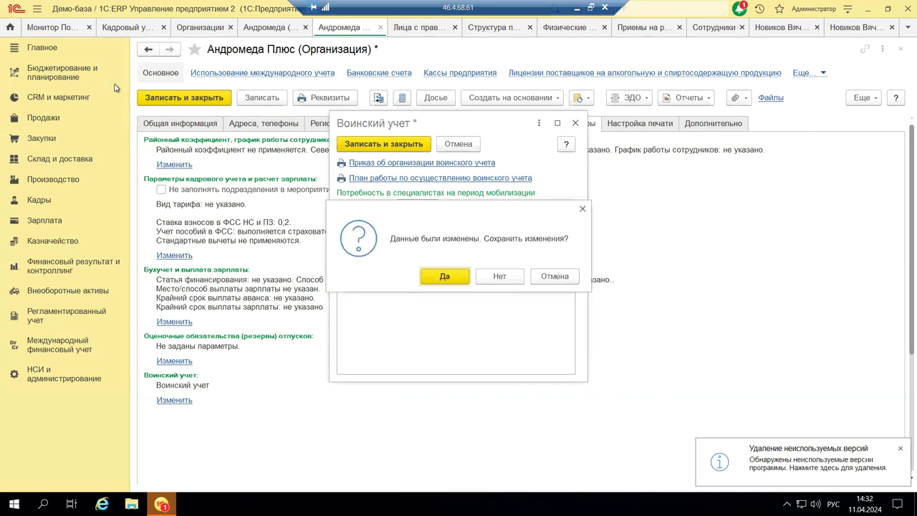
left_click(492, 281)
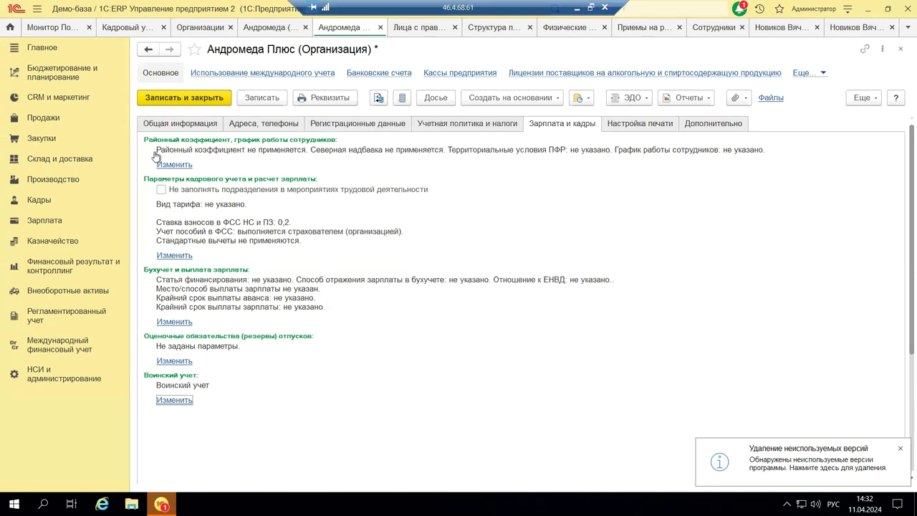
Examine the general information and the address and phone fields of the organization «Андромеда Плюс».
left_click(169, 127)
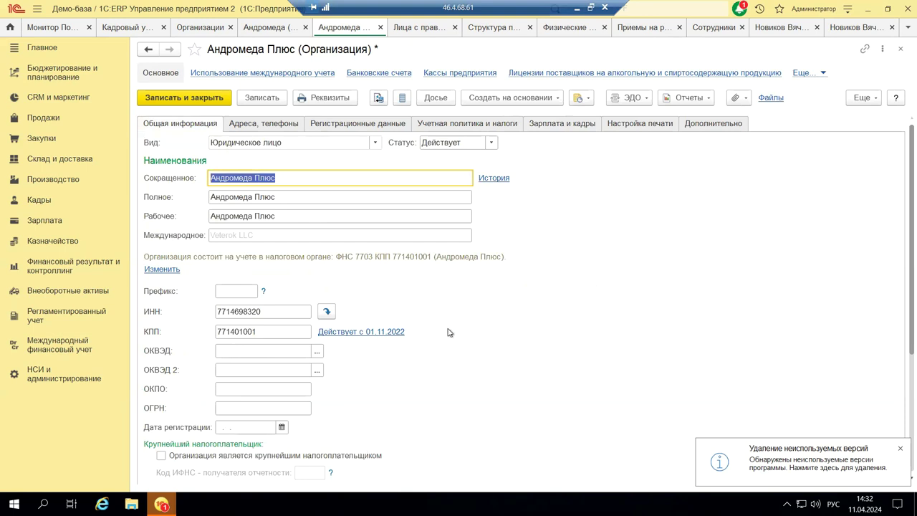
left_click(278, 128)
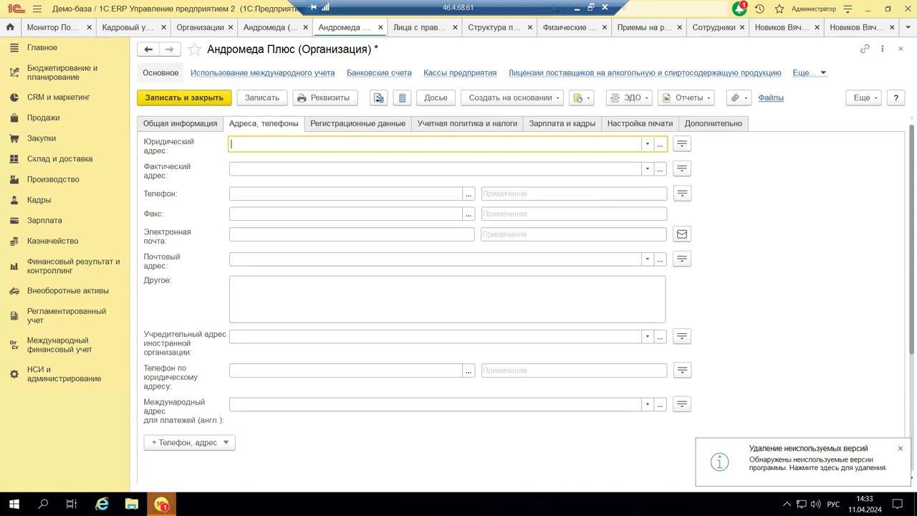
mouse_move(161, 504)
right_click(161, 504)
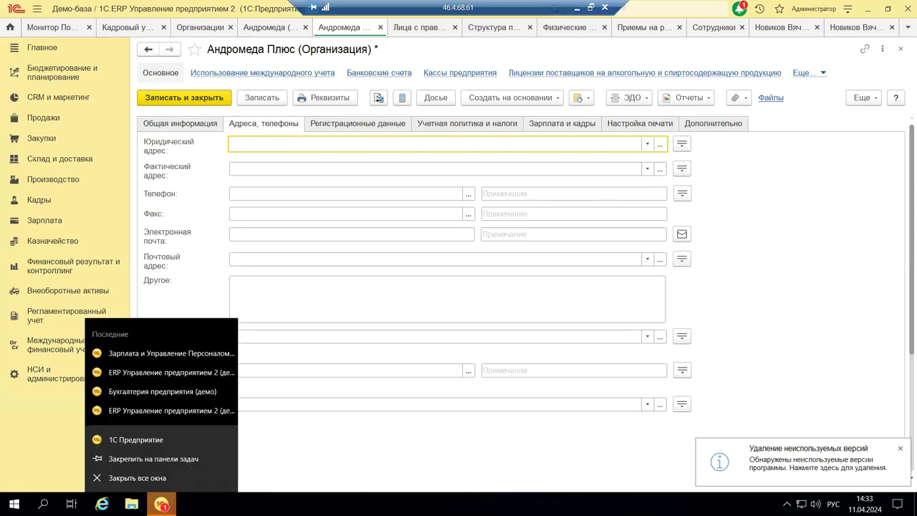
Switch to the 1С:Зарплата и управление персоналом window and dismiss the configuration legality check notice.
key("Escape")
mouse_move(161, 504)
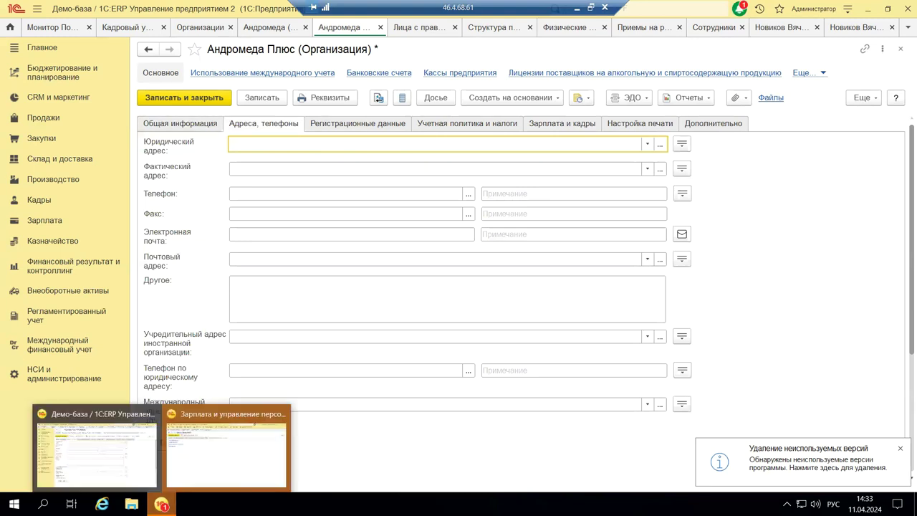
left_click(195, 454)
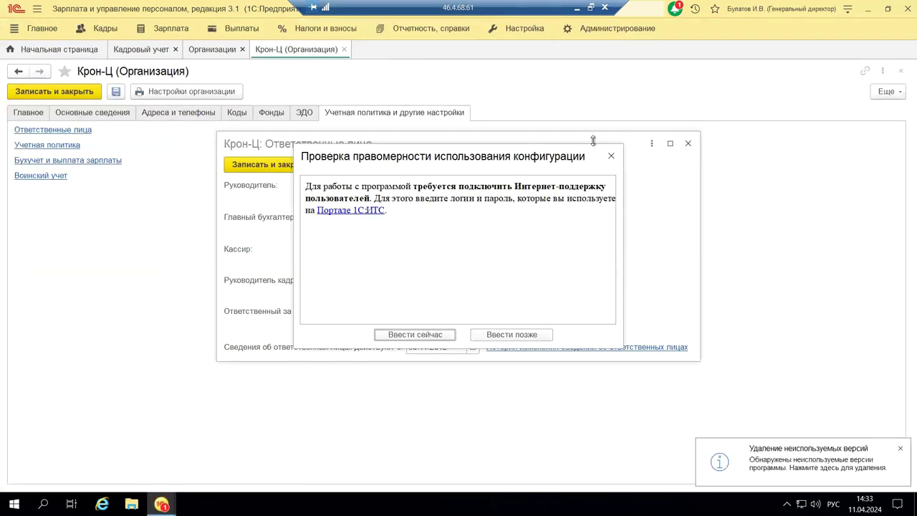
left_click(610, 158)
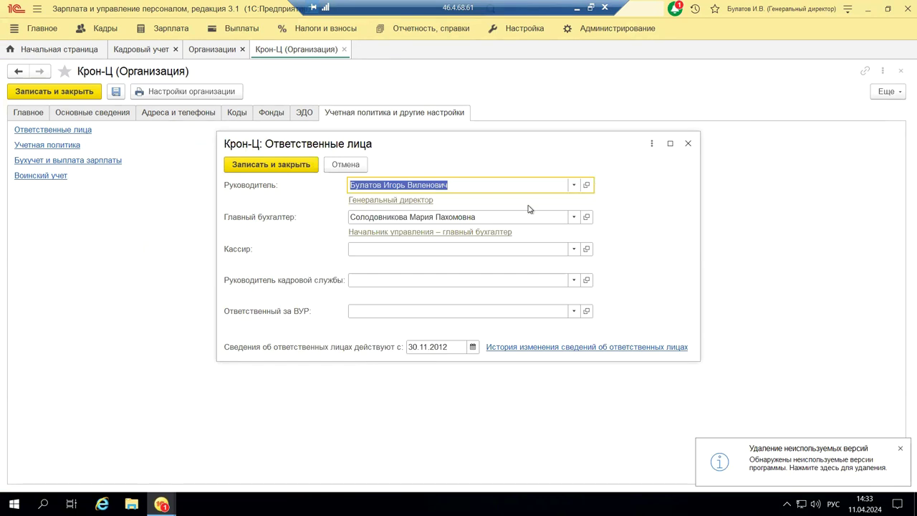
Review the «Воинский учет» options in the «Кадровый учет» settings, including booking for the mobilization period, and close the form.
left_click(44, 52)
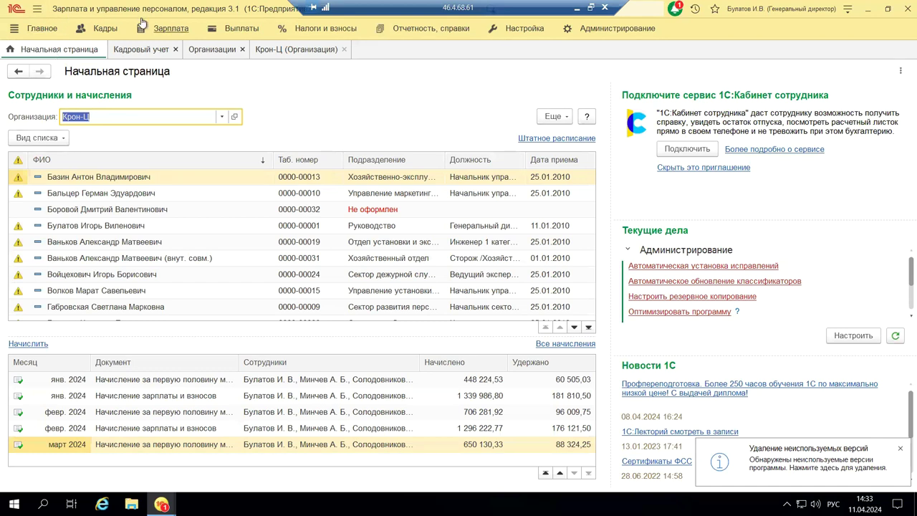
left_click(523, 30)
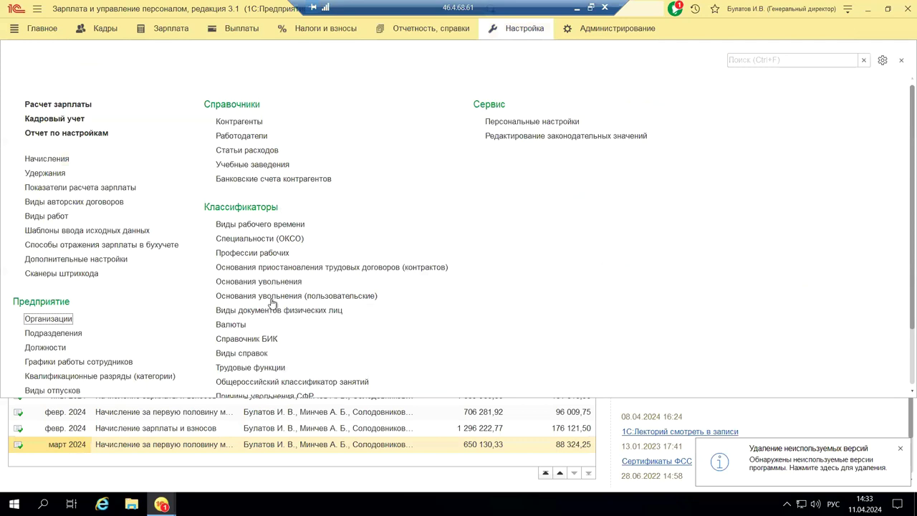
scroll(427, 268, "down", 1)
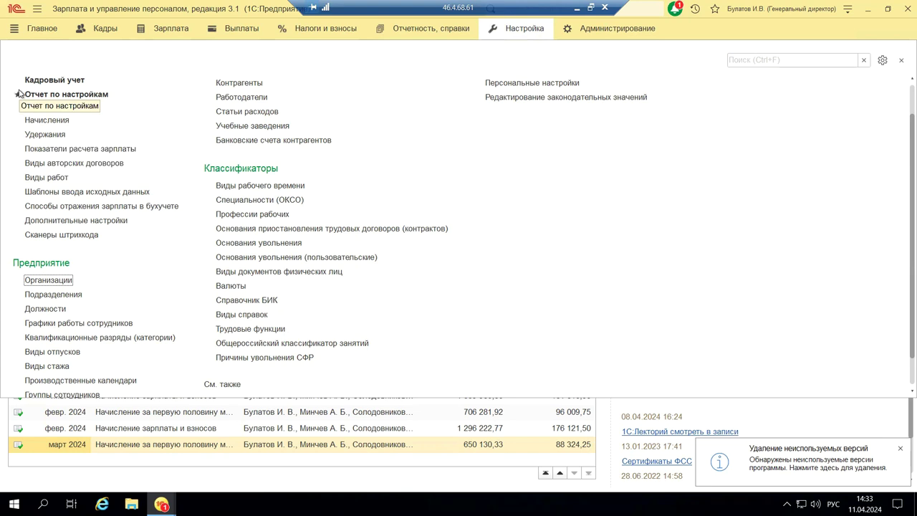
left_click(41, 80)
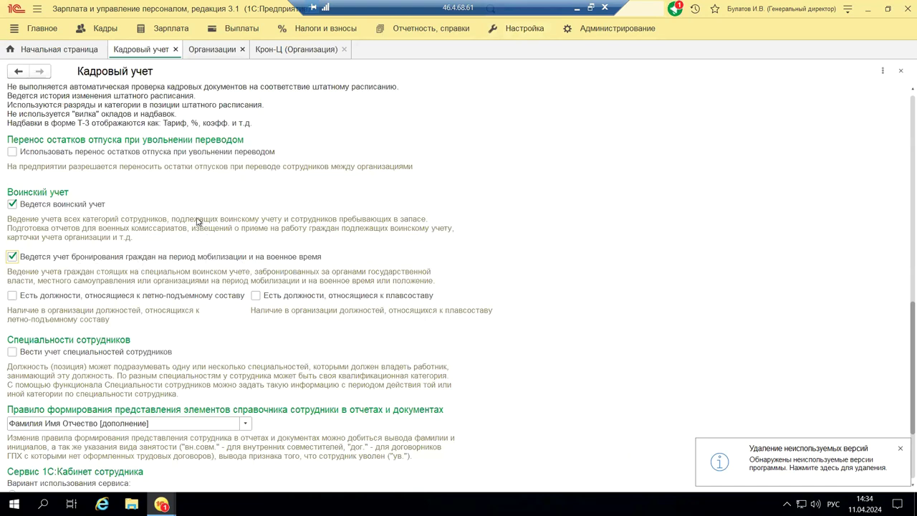
left_click(176, 51)
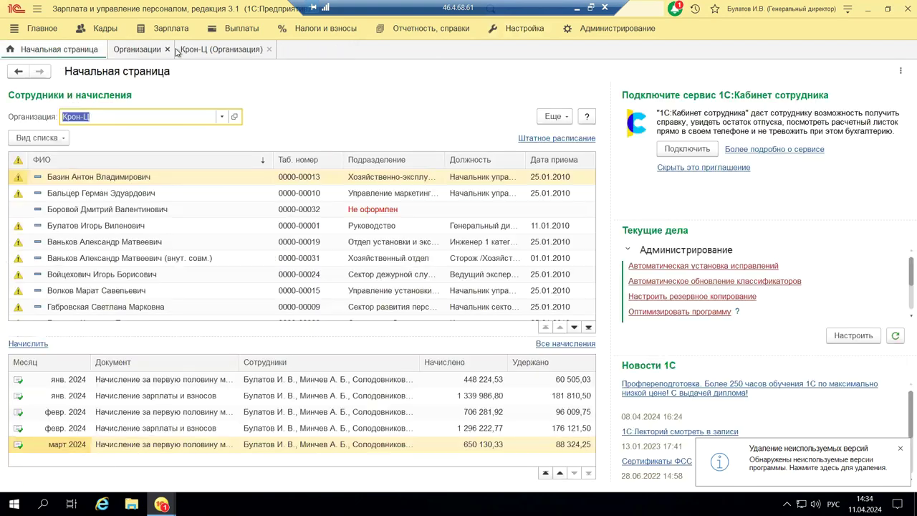
Open the organization «Крон-Ц» from the «Организации» directory to examine its responsible persons.
left_click(533, 29)
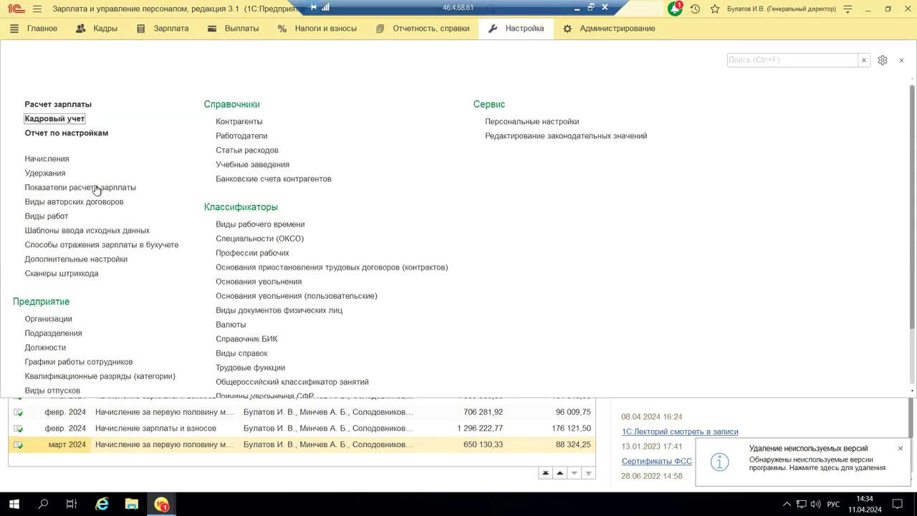
left_click(70, 319)
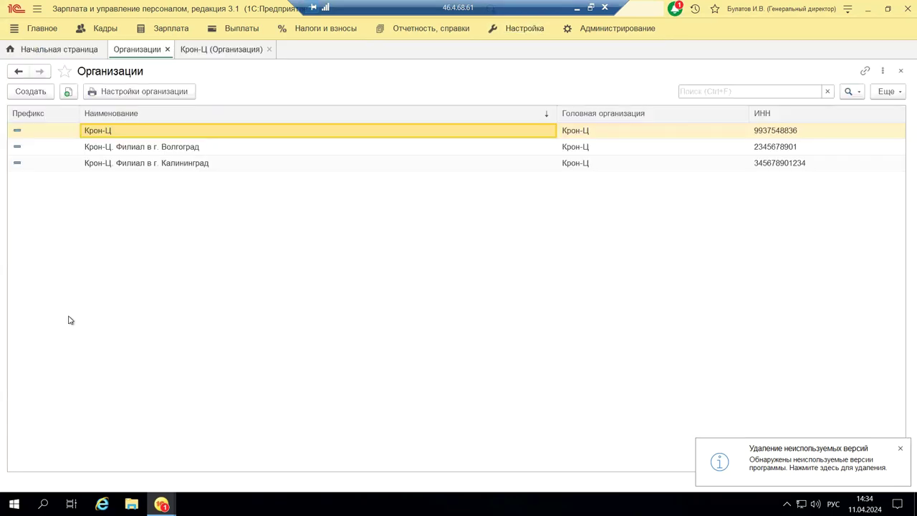
double_click(87, 133)
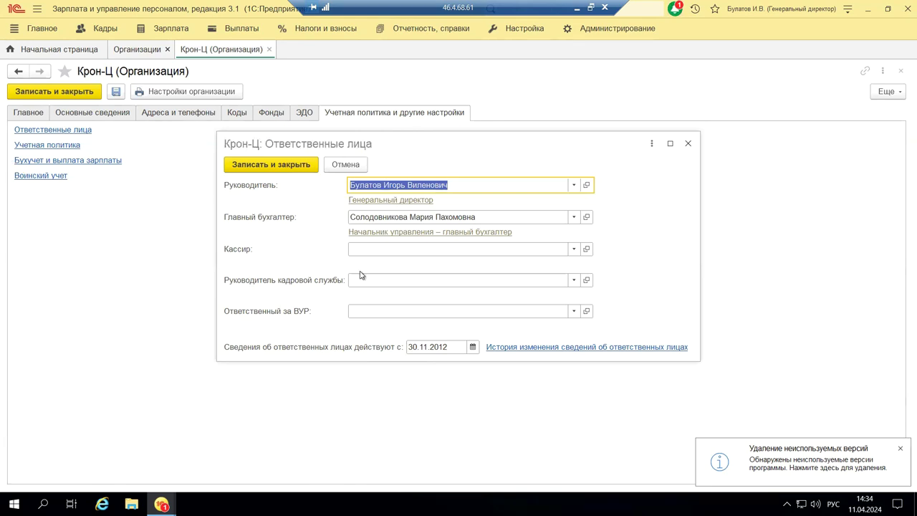
Choose an employee from «Физические лица» as «Ответственный за ВУР» among the responsible persons of «Крон-Ц».
left_click(285, 313)
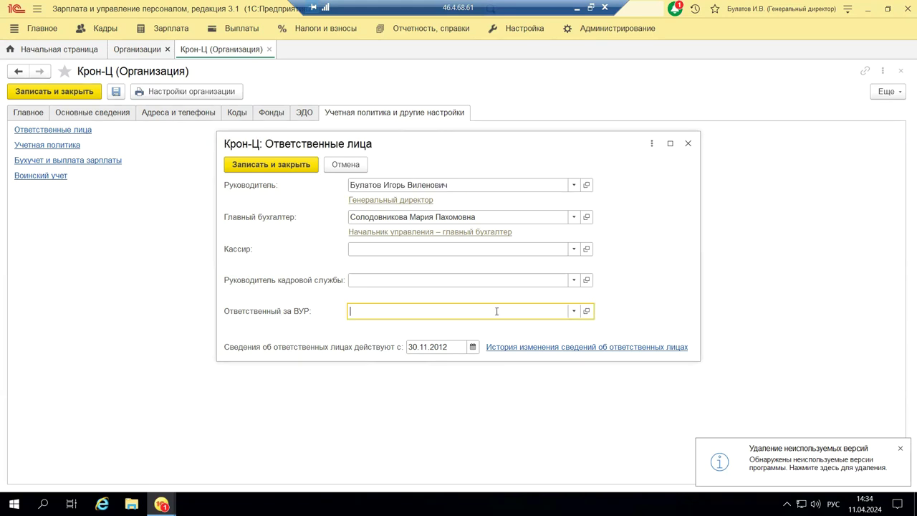
left_click(573, 311)
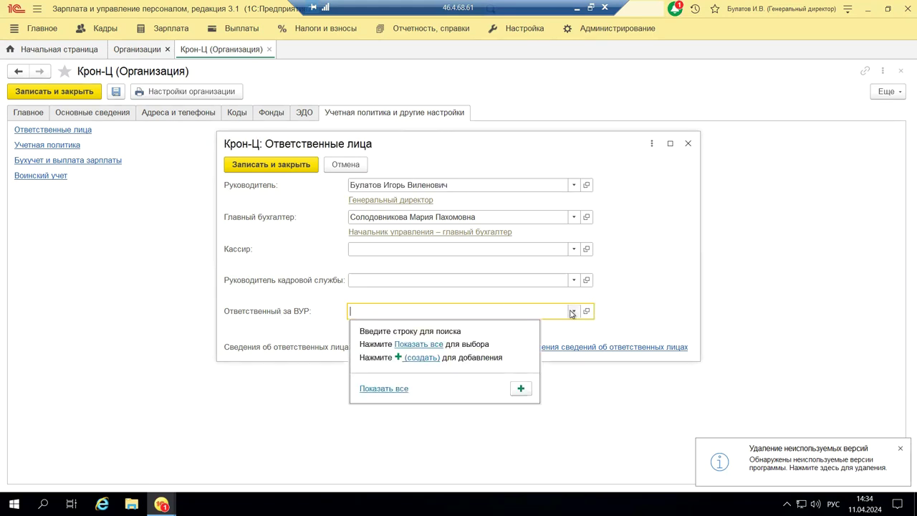
left_click(429, 345)
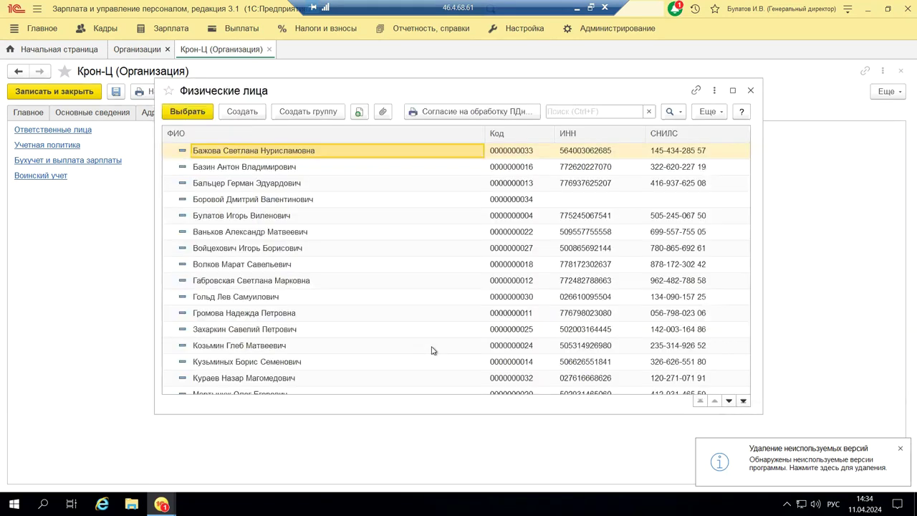
left_click(217, 234)
left_click(188, 111)
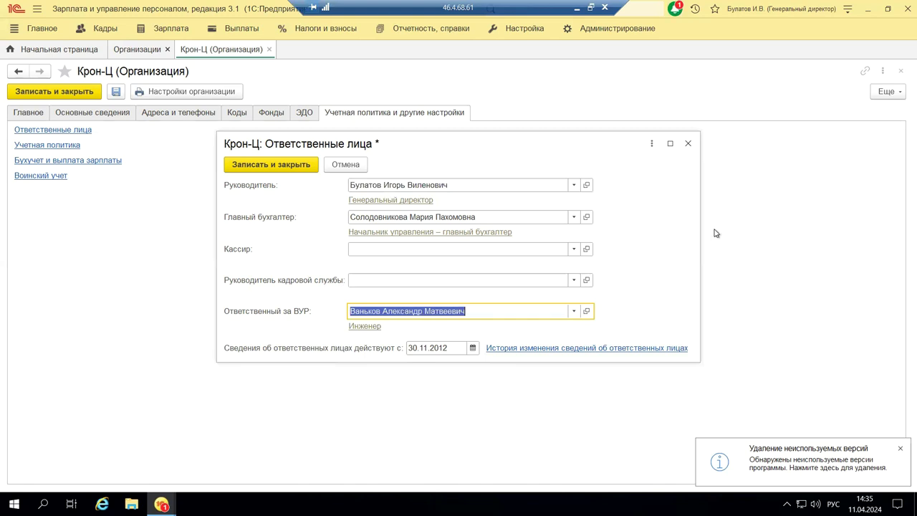
Close the «Ответственные лица» form of «Крон-Ц» without saving the changes.
left_click(689, 144)
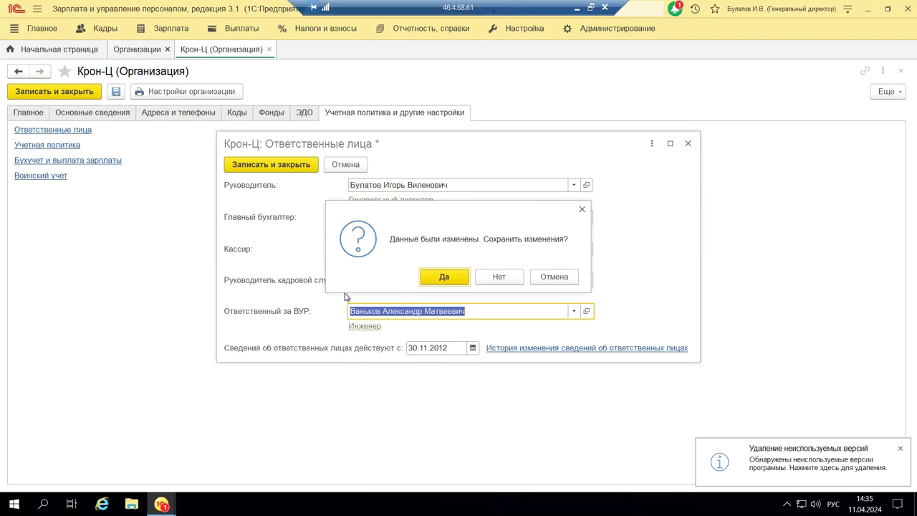
left_click(582, 209)
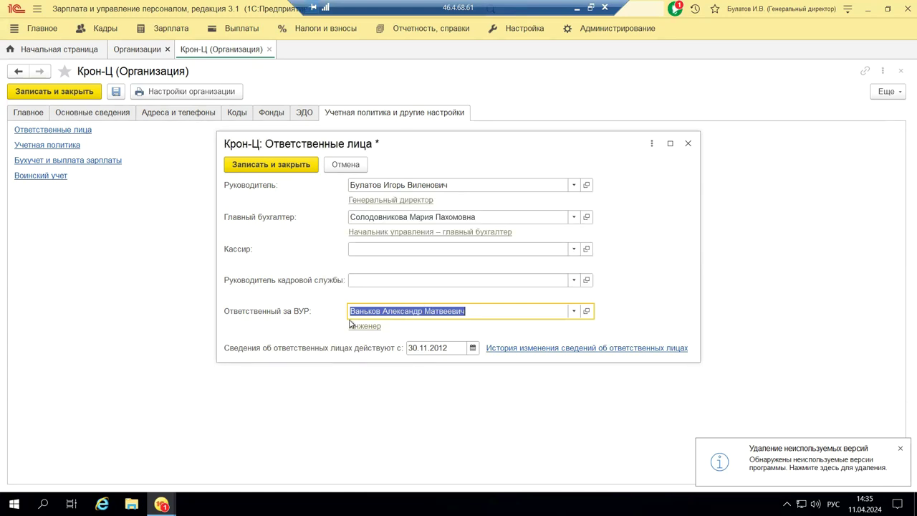
left_click(689, 144)
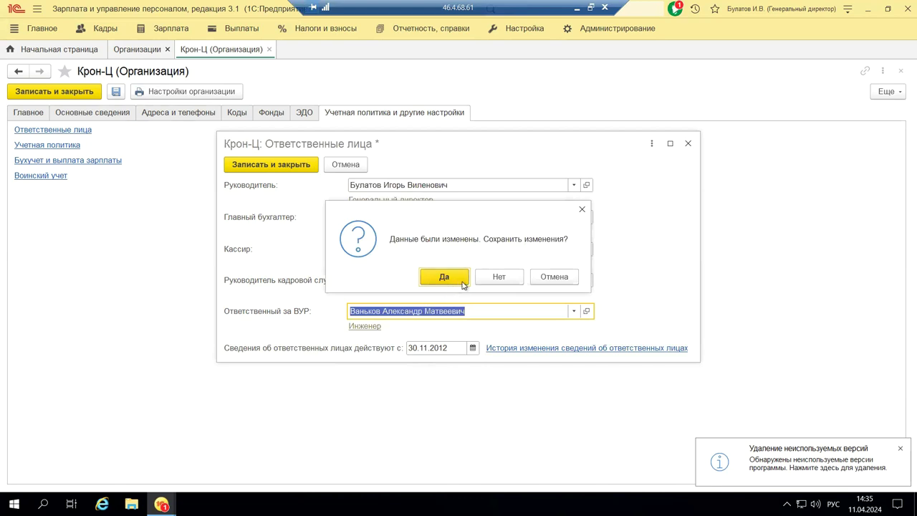
left_click(499, 277)
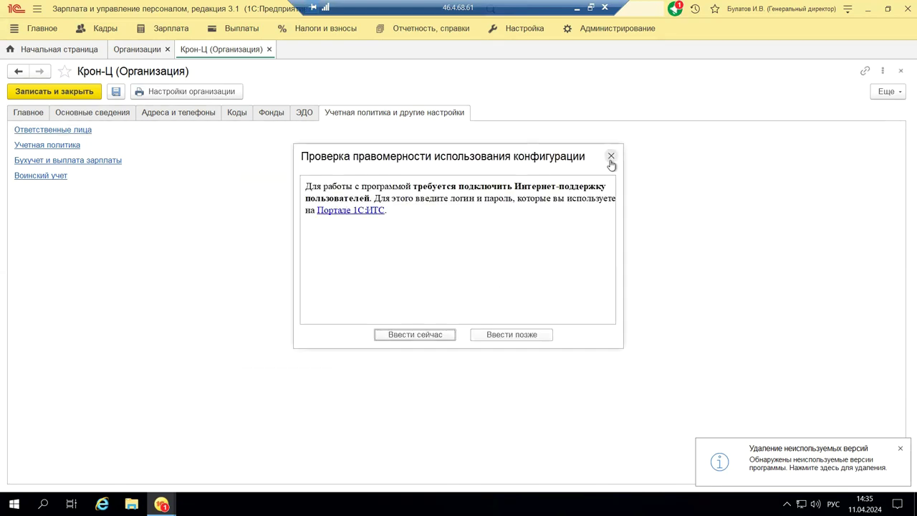
Dismiss the legality check notice, open the «Воинский учет» settings of «Крон-Ц», and add a 2024 row to the mobilization specialists table.
left_click(609, 155)
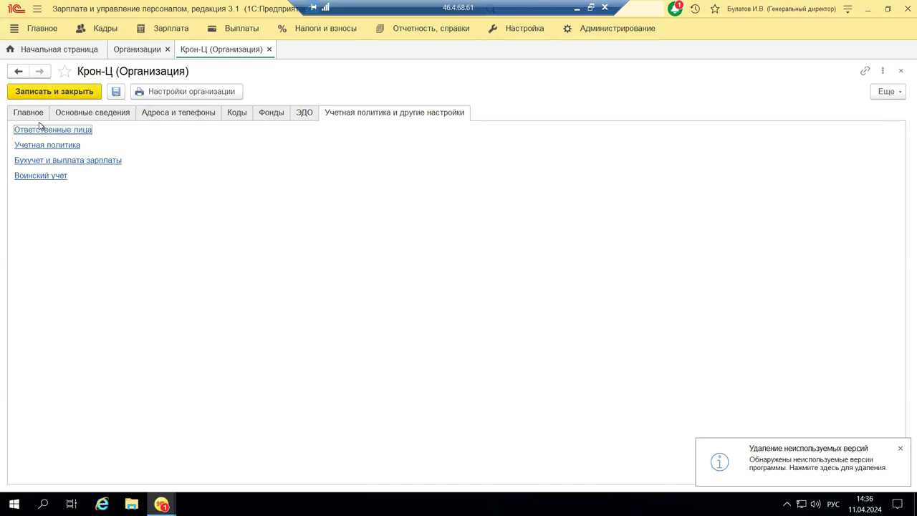
left_click(27, 176)
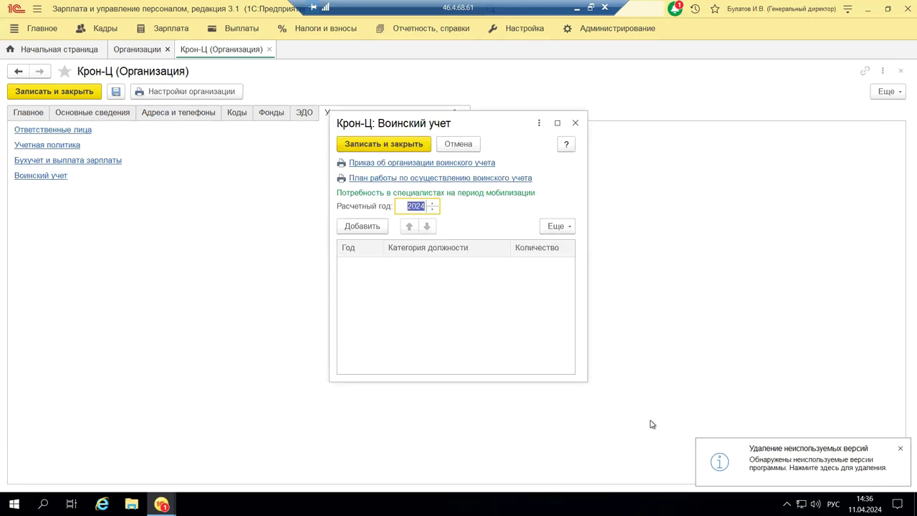
left_click(352, 226)
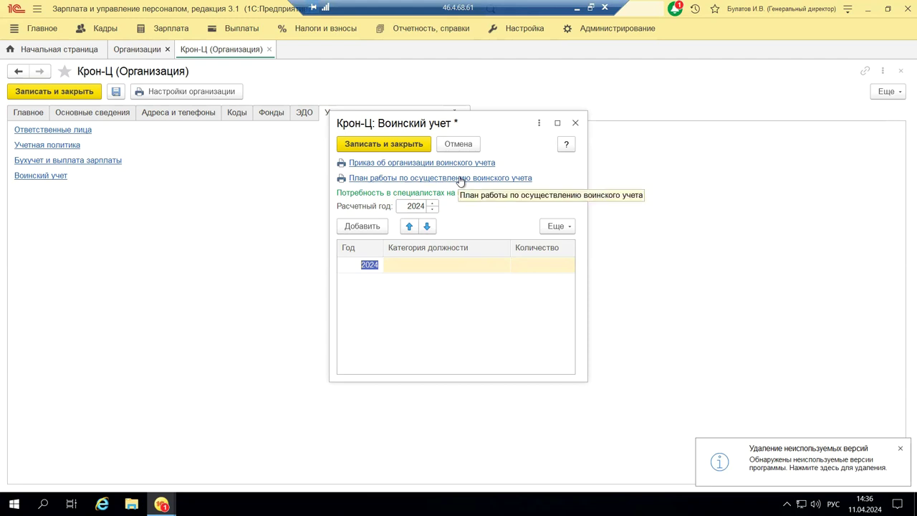
Generate the «Приказ об организации воинского учета» print form, look through its fill-in fields and signature lines, and close it.
left_click(363, 164)
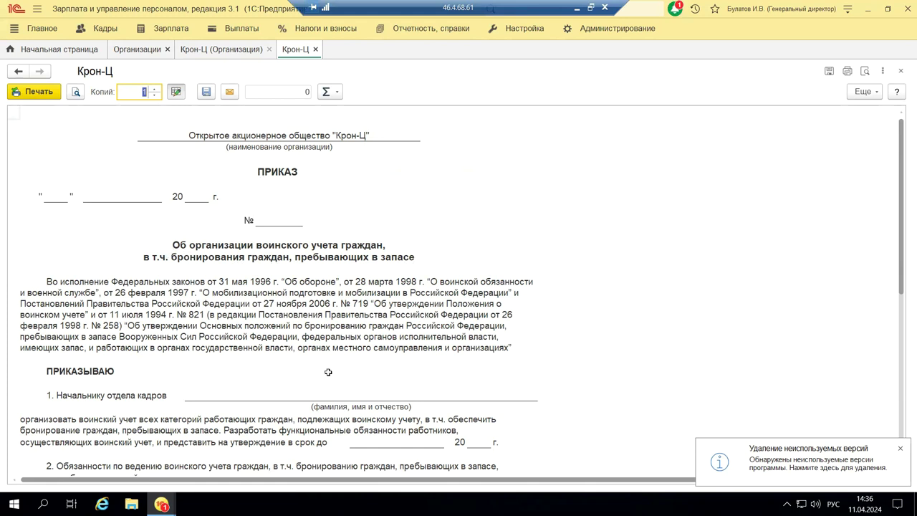
scroll(656, 388, "down", 1)
scroll(656, 388, "down", 2)
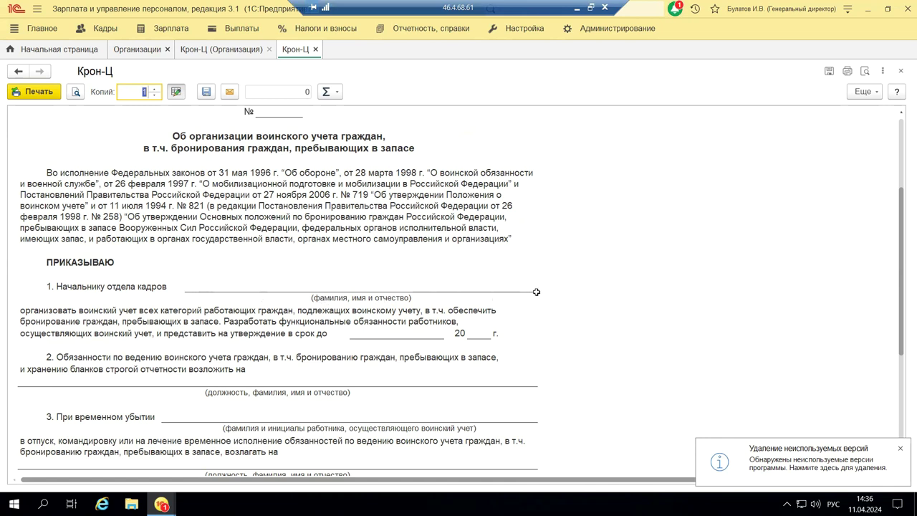
left_click(192, 289)
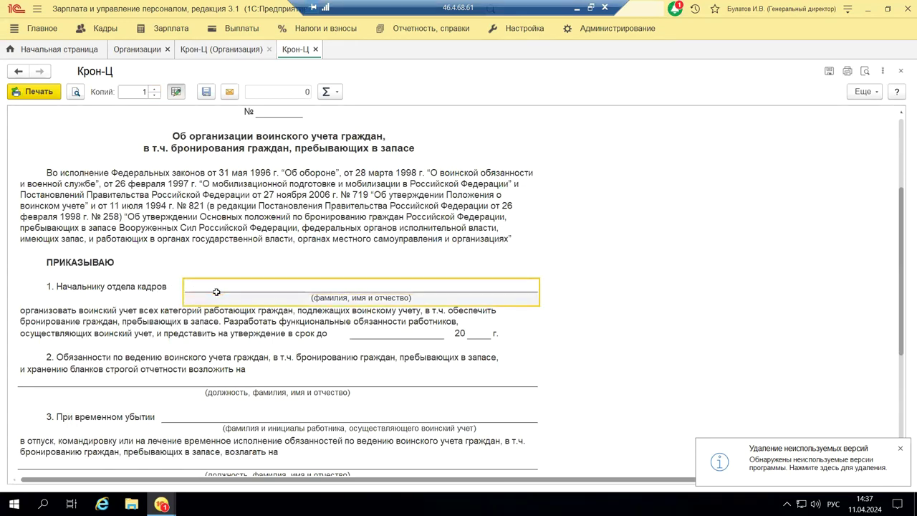
left_click(127, 377)
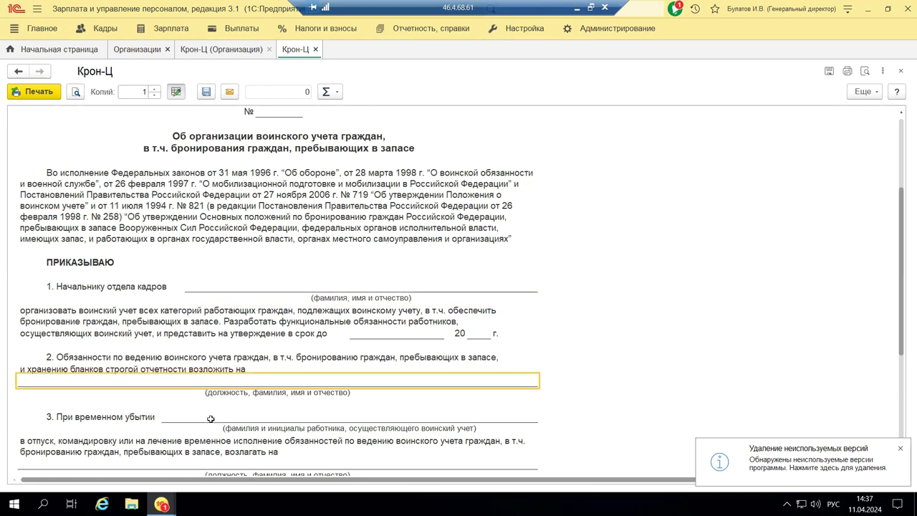
scroll(210, 418, "down", 5)
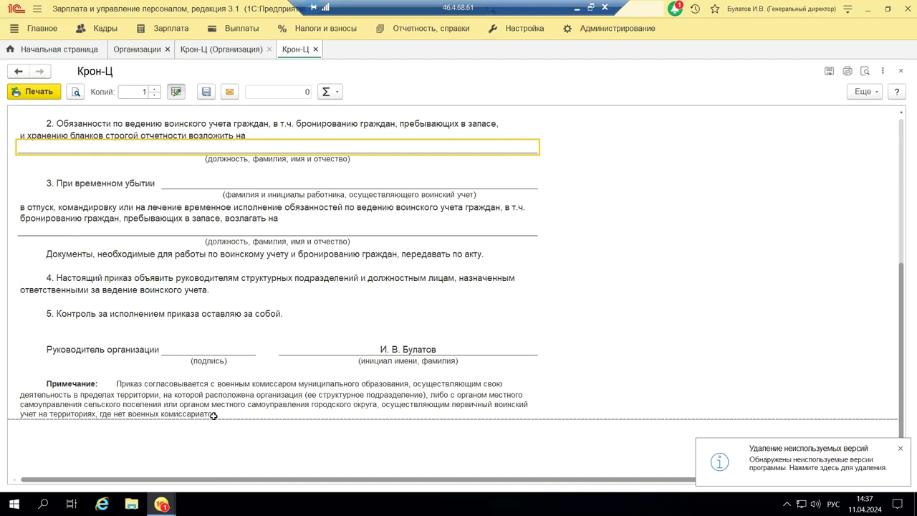
scroll(213, 416, "up", 6)
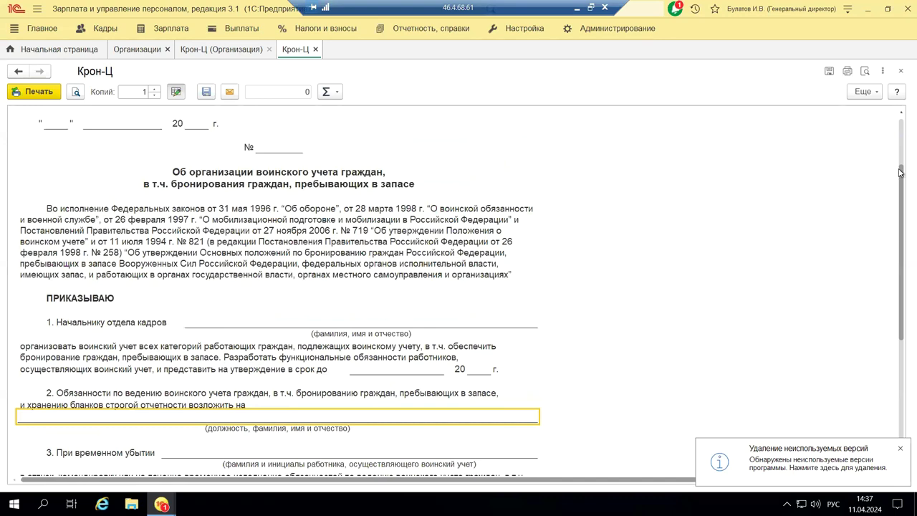
left_click(901, 74)
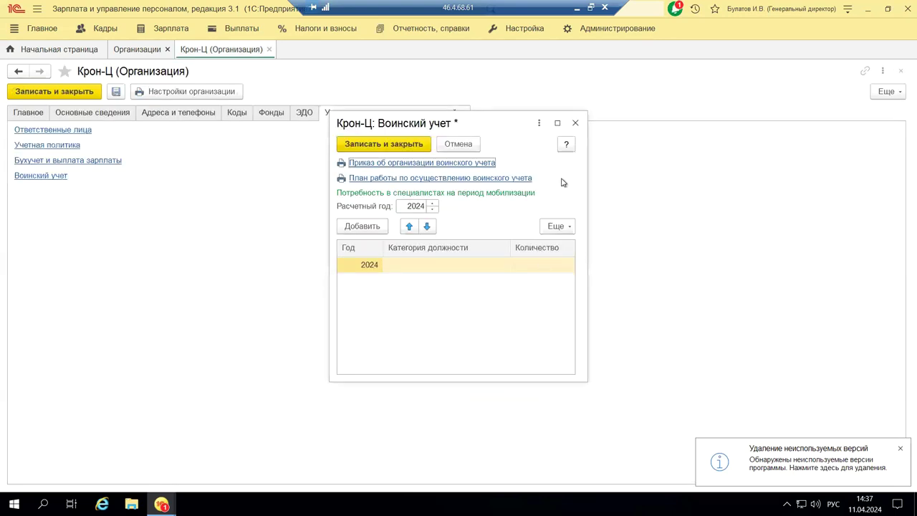
Close the «Воинский учет» settings without saving, close the «Крон-Ц» card, and dismiss the legality check notice.
left_click(576, 124)
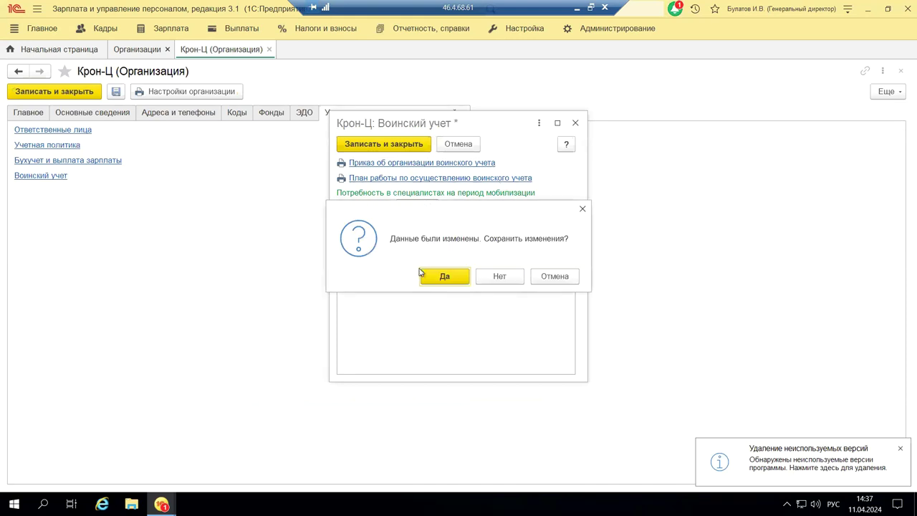
left_click(520, 280)
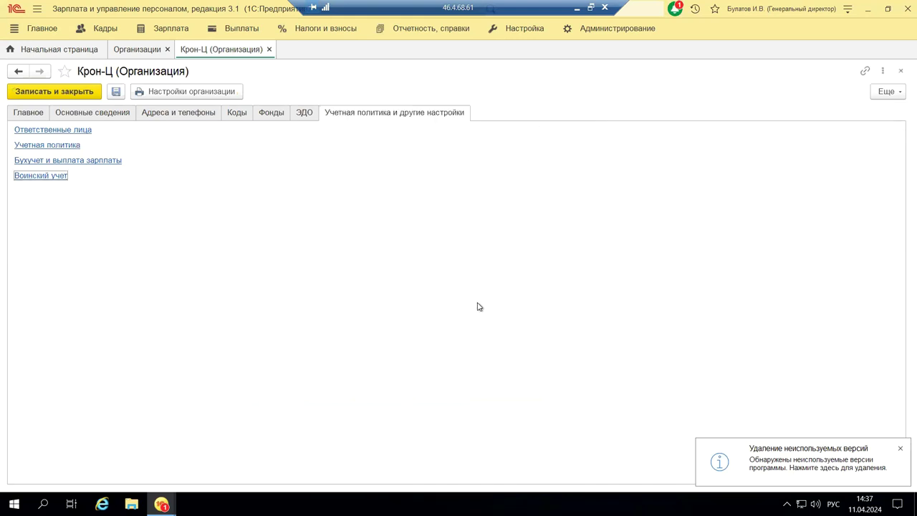
left_click(901, 72)
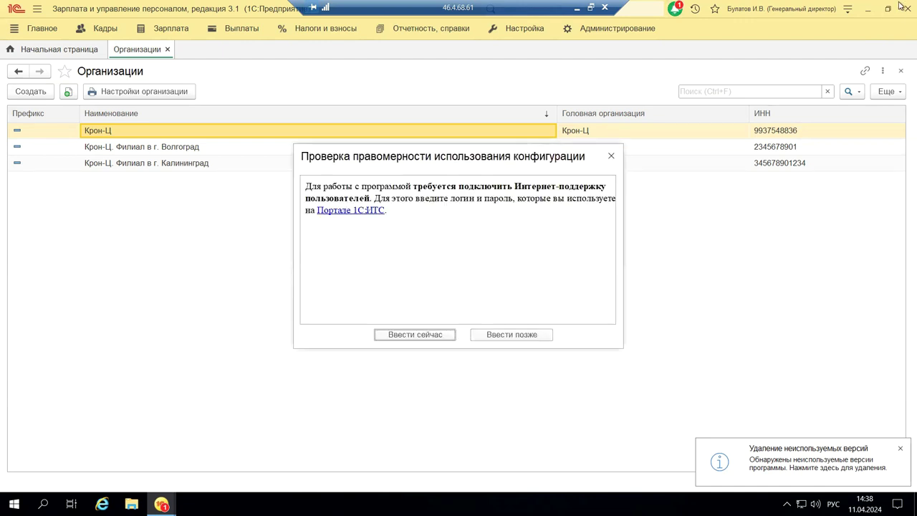
left_click(611, 156)
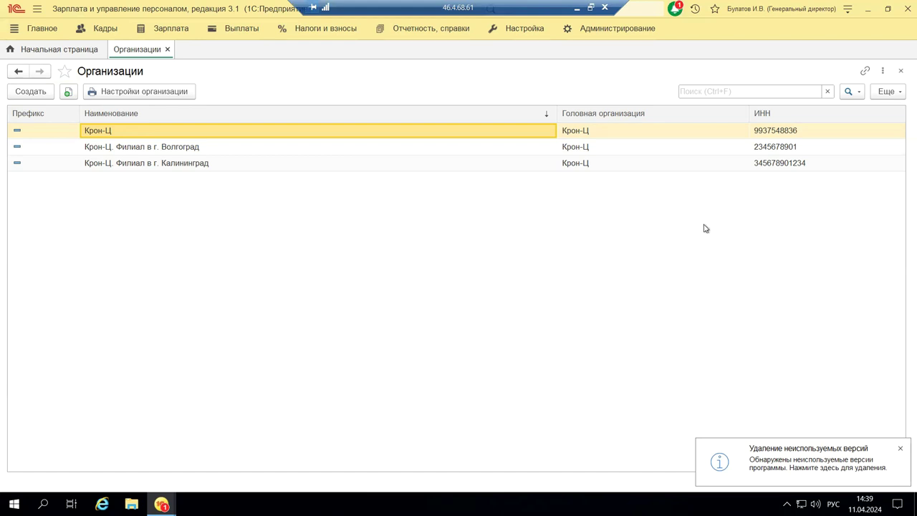
Switch to the PowerPoint presentation and go to slide 14 on reaching «Воинский учет» in 1С:ERP.
left_click(578, 8)
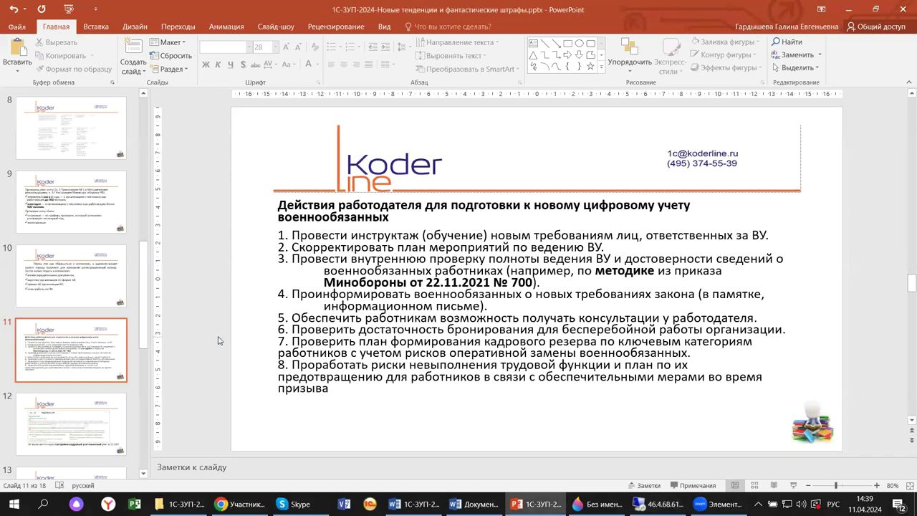
scroll(218, 340, "down", 3)
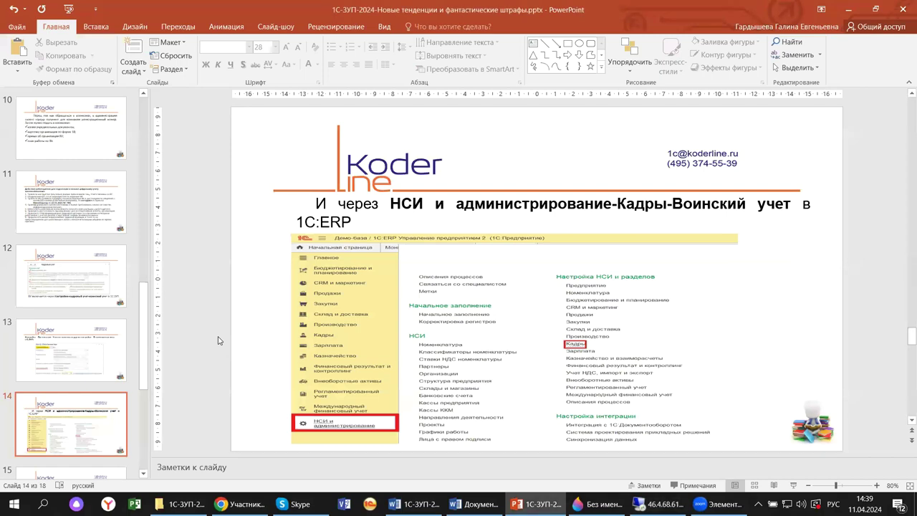
Go to slide 12 on enabling military registration, switch to 1С:ERP, and open «Сверка карточек воинского учета» from the «Кадры» section.
left_click(77, 277)
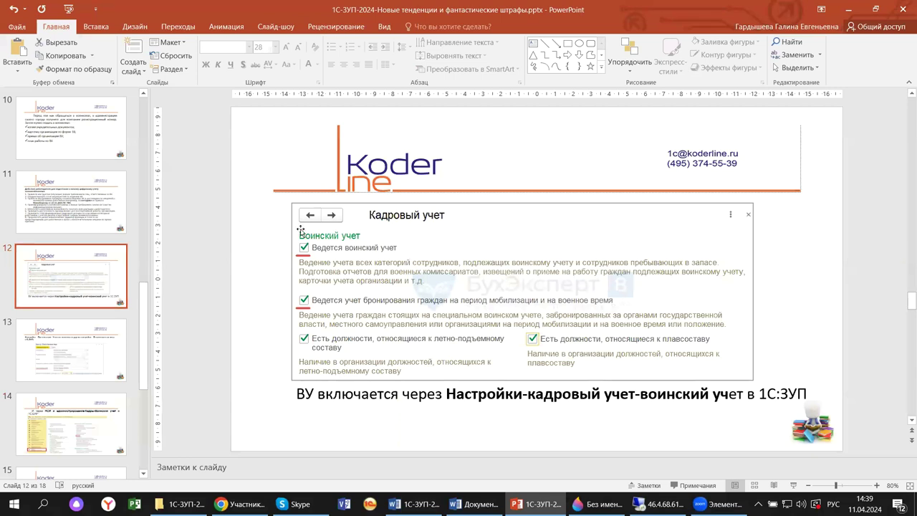
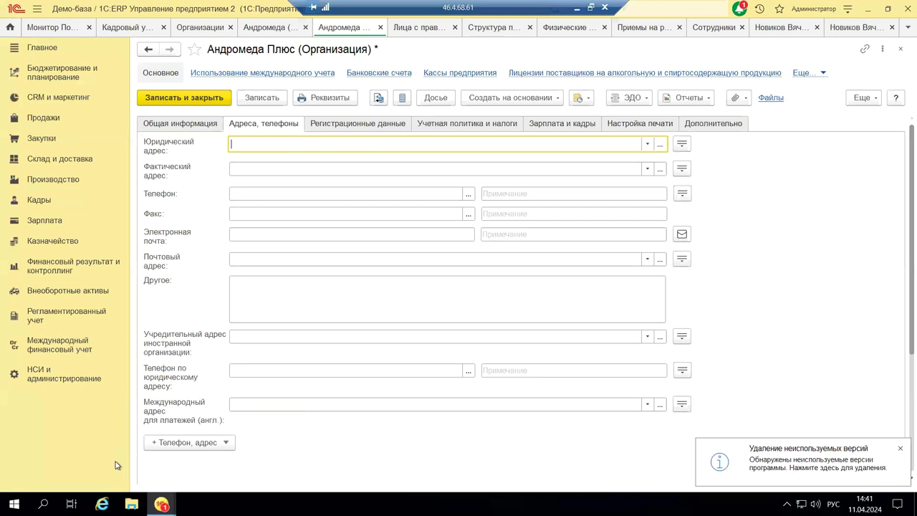
left_click(32, 376)
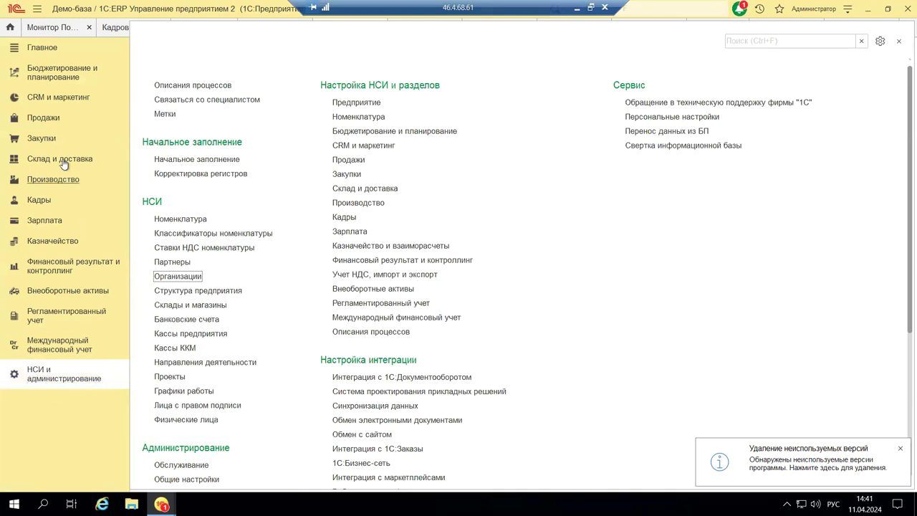
left_click(38, 208)
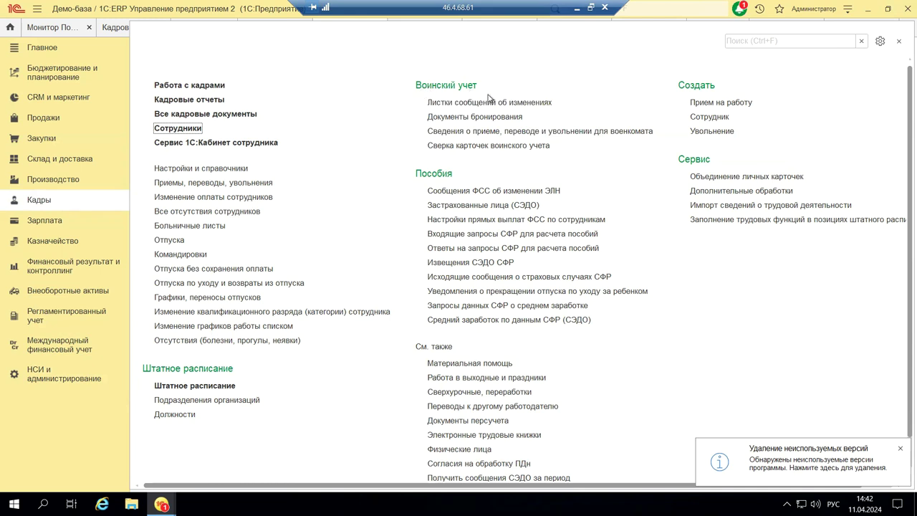
left_click(470, 147)
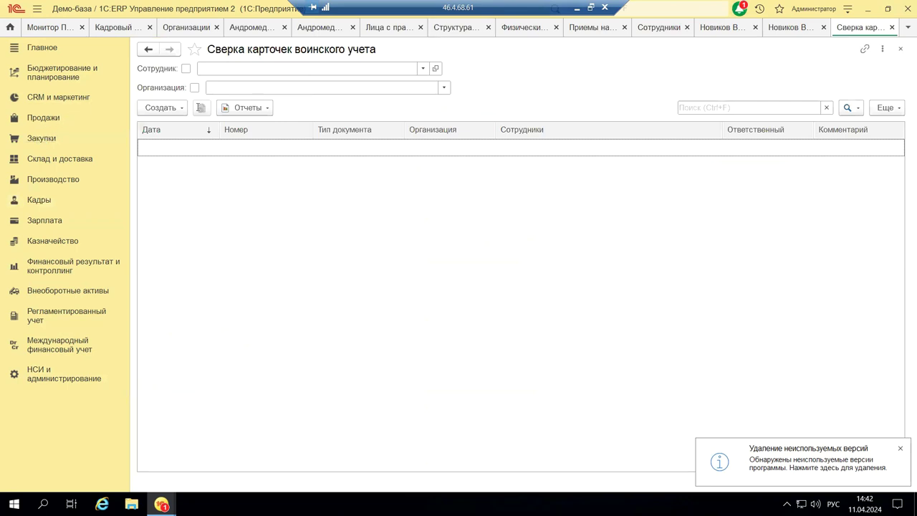
Create a «Сверка с военным комиссариатом» document with «Андромеда Плюс» as the organization.
left_click(171, 109)
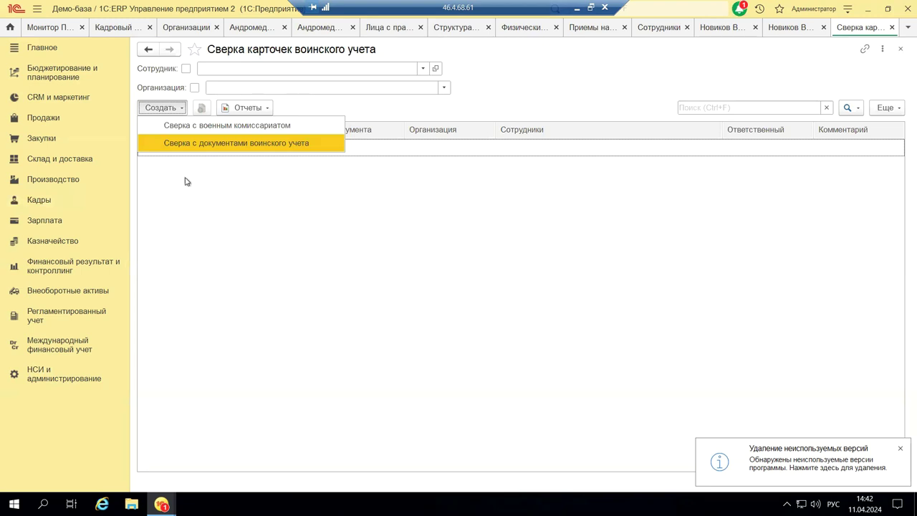
left_click(172, 129)
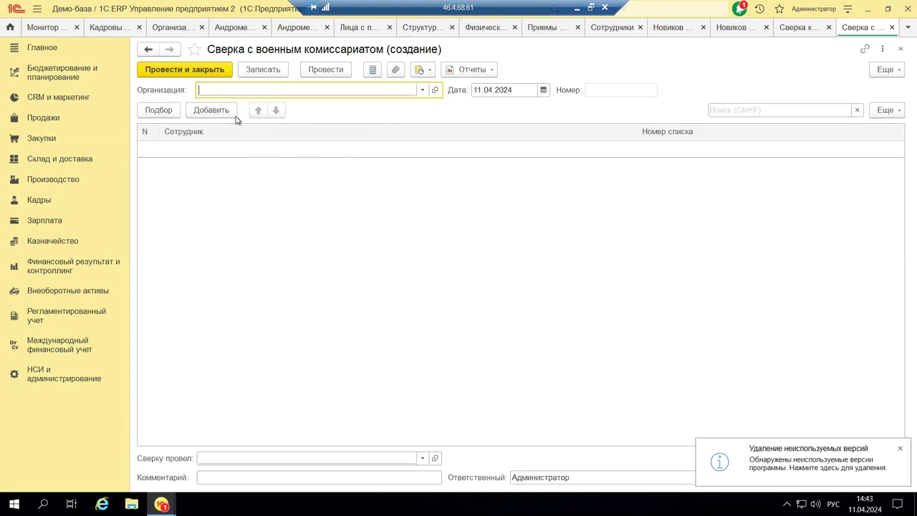
left_click(422, 95)
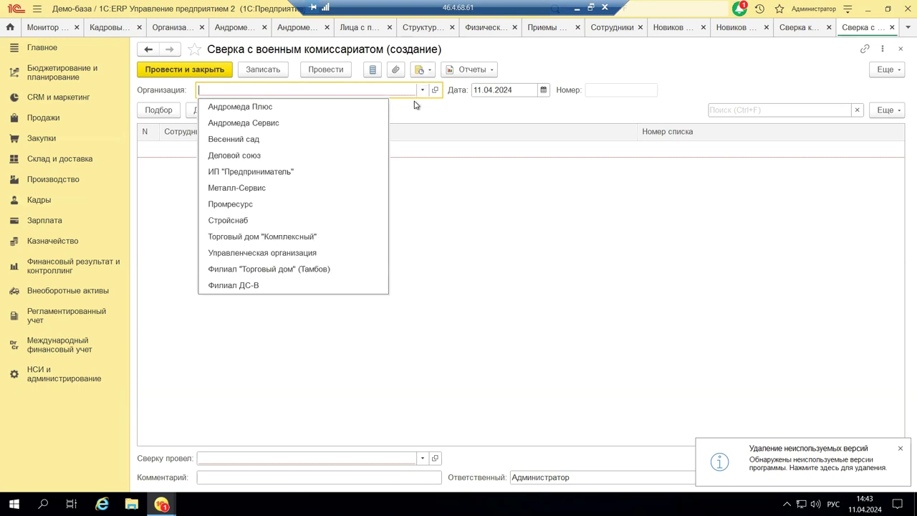
left_click(224, 106)
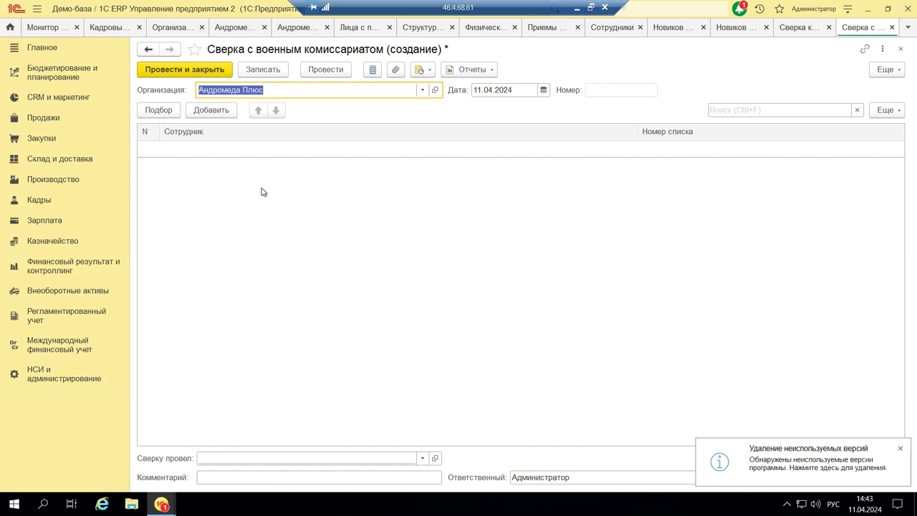
Close the new reconciliation document without saving and close the «Сверка карточек воинского учета» list.
left_click(902, 50)
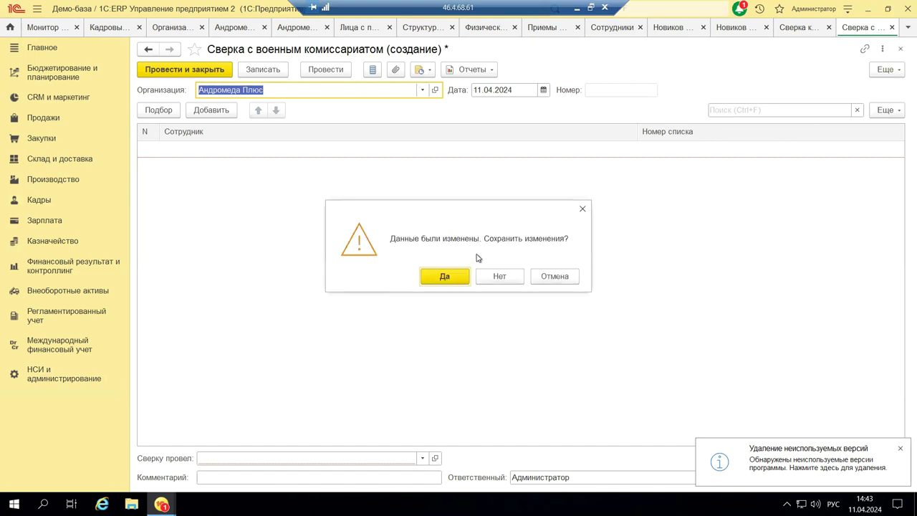
left_click(501, 279)
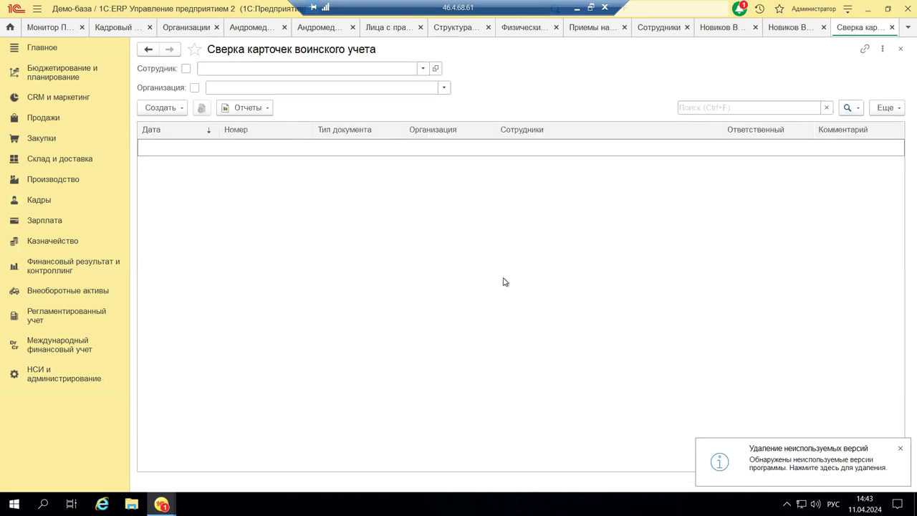
left_click(900, 50)
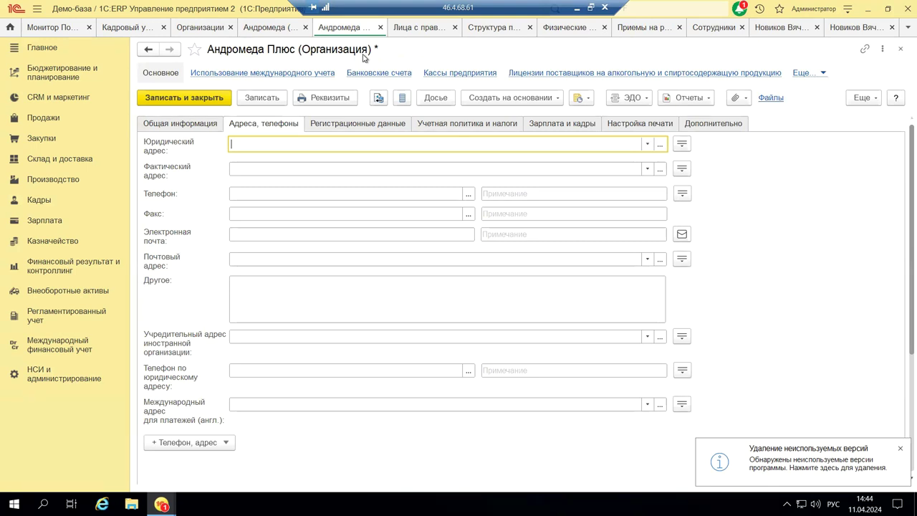
Open the card of the «Деловой союз» general director from the «Сотрудники» list and show its «Воинский учет» details.
left_click(554, 31)
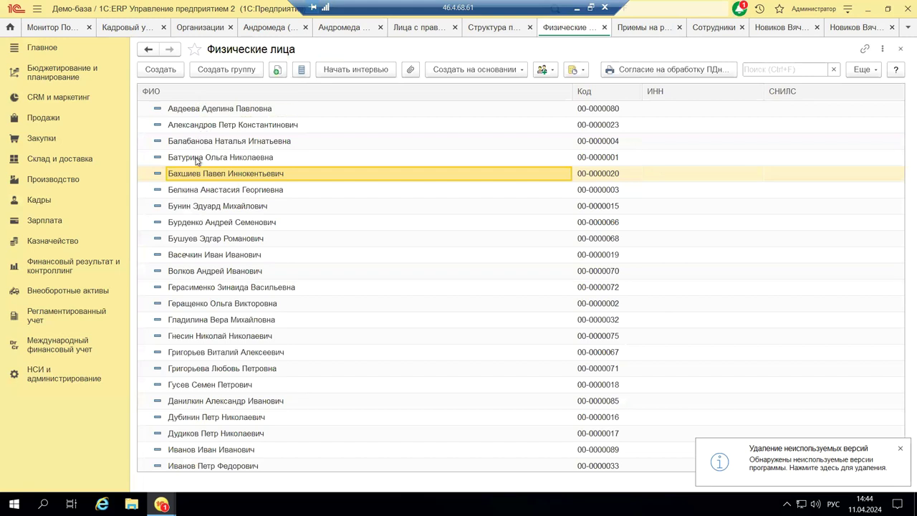
left_click(715, 27)
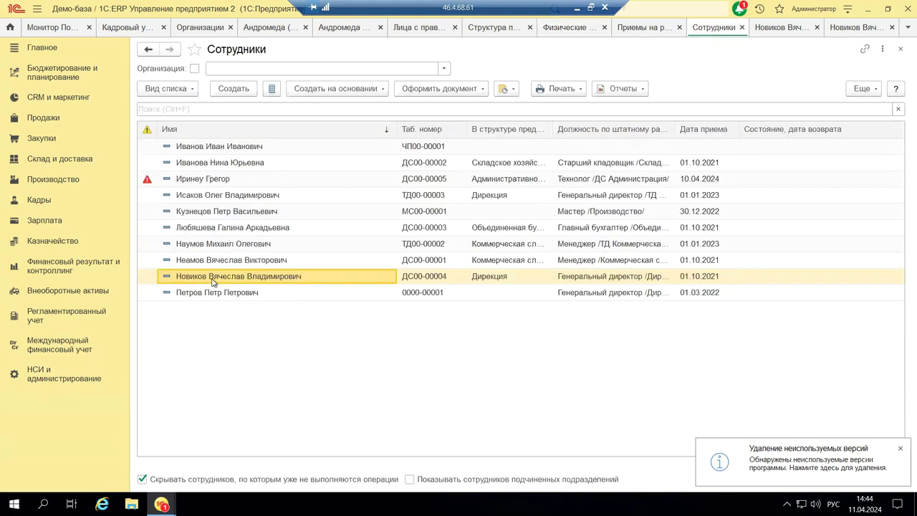
double_click(380, 278)
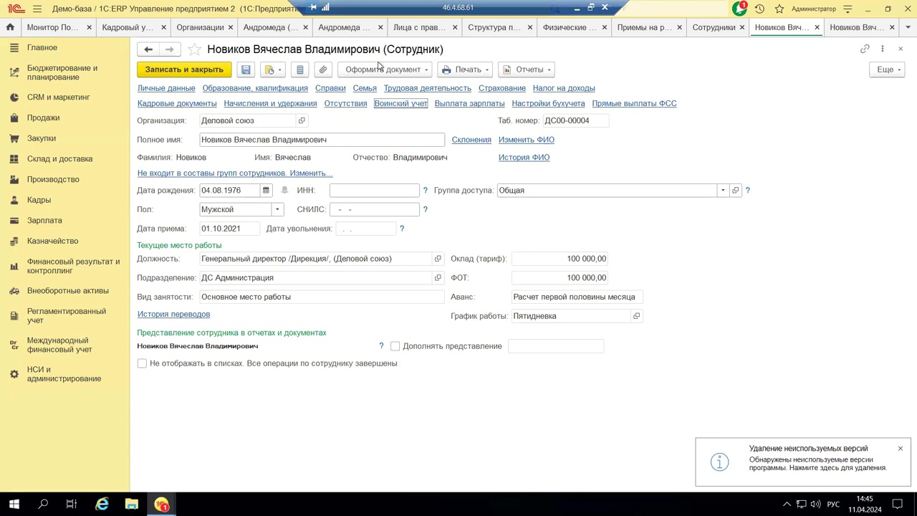
left_click(387, 104)
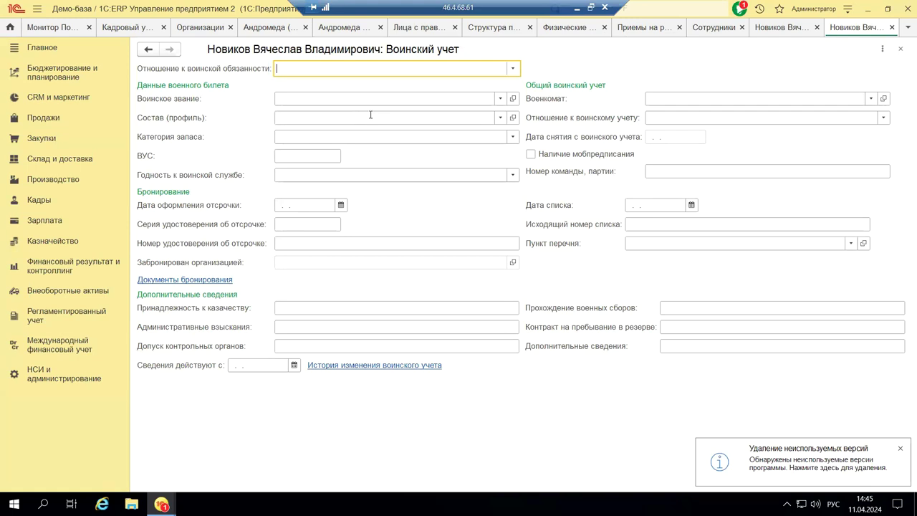
Set «Отношение к воинской обязанности» to «Невоеннообязанный» and «Категория запаса» to 2, and close the «Воинский учет» form without saving.
left_click(513, 70)
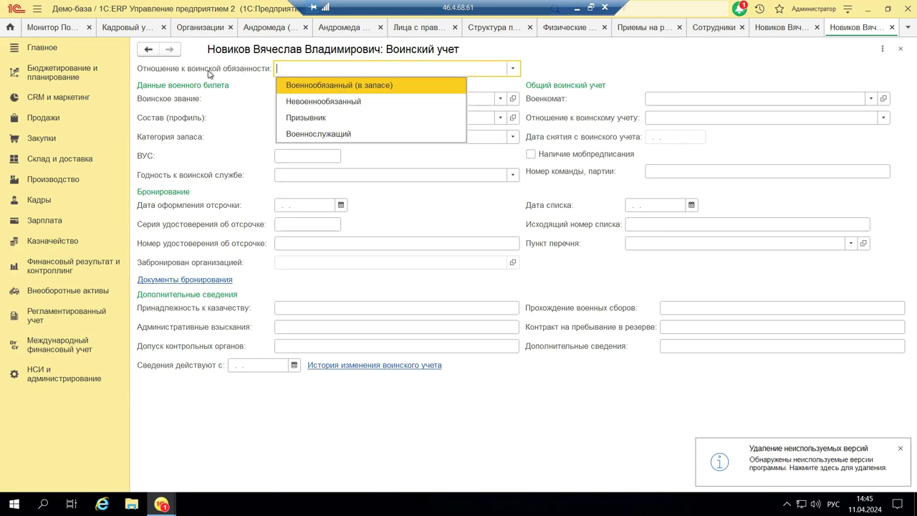
left_click(299, 106)
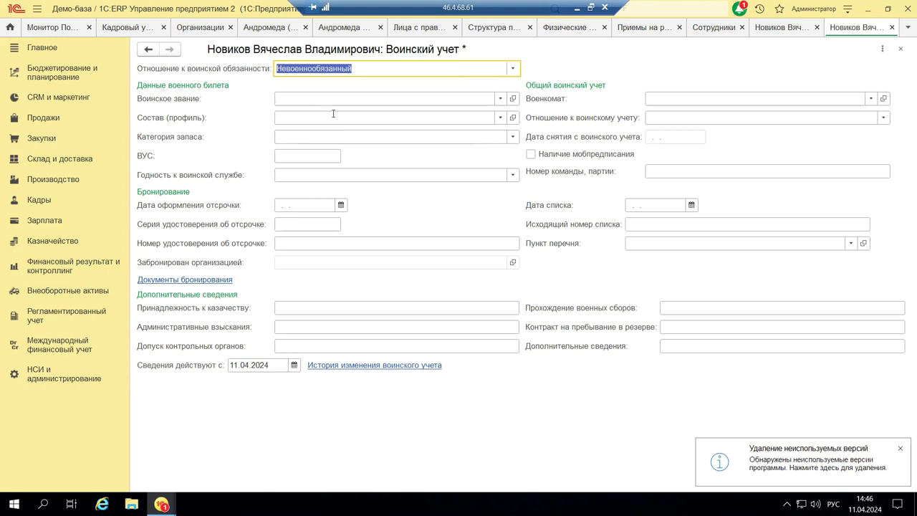
left_click(513, 138)
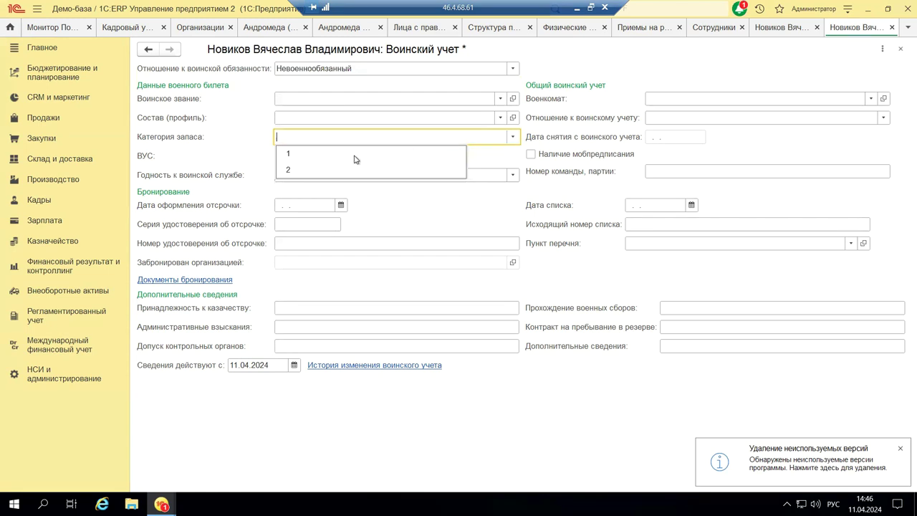
left_click(287, 172)
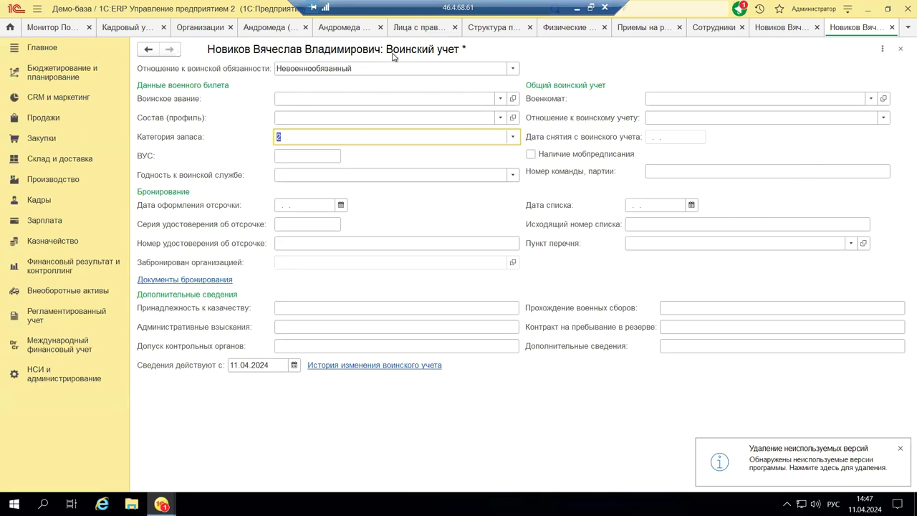
left_click(892, 27)
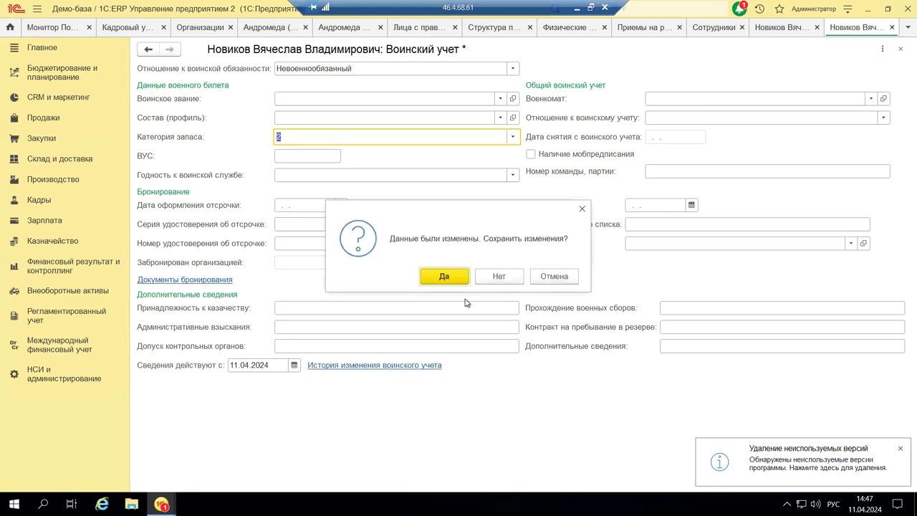
left_click(480, 282)
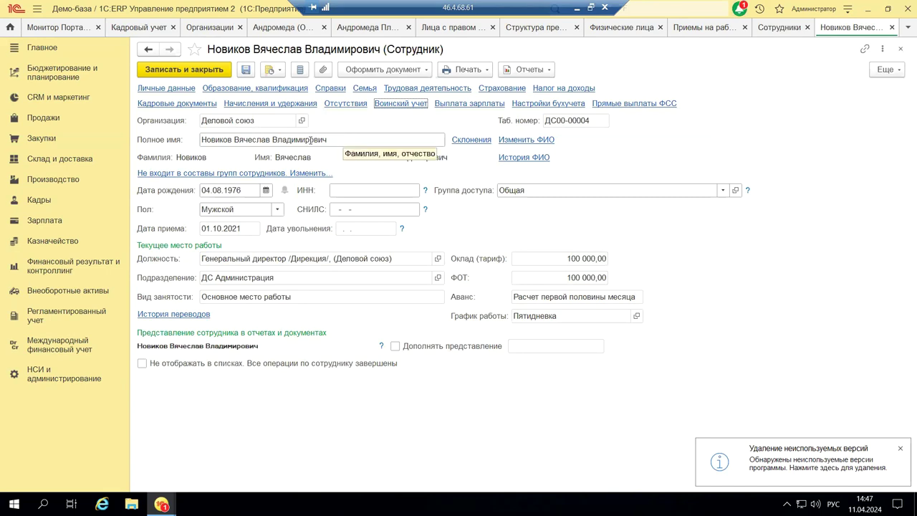
Look through the employee's «Образование, квалификация» details, and close both that form and the employee card.
left_click(225, 90)
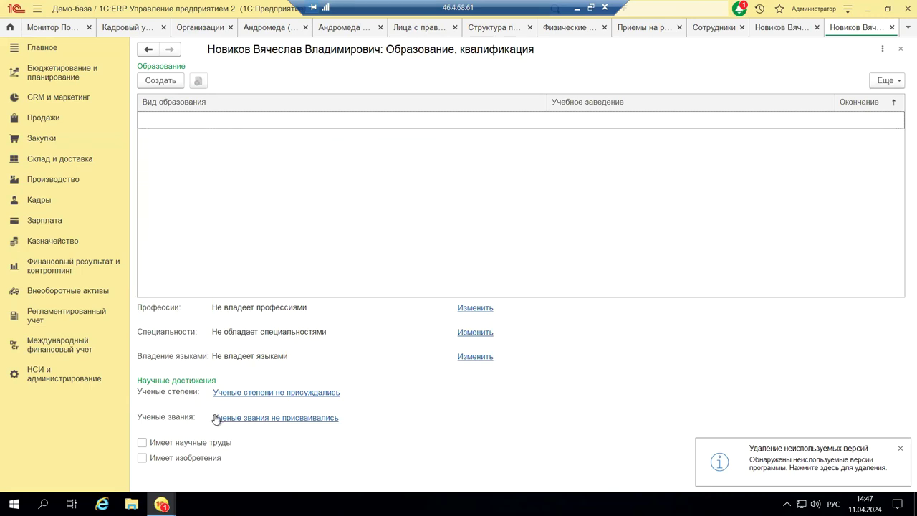
left_click(899, 50)
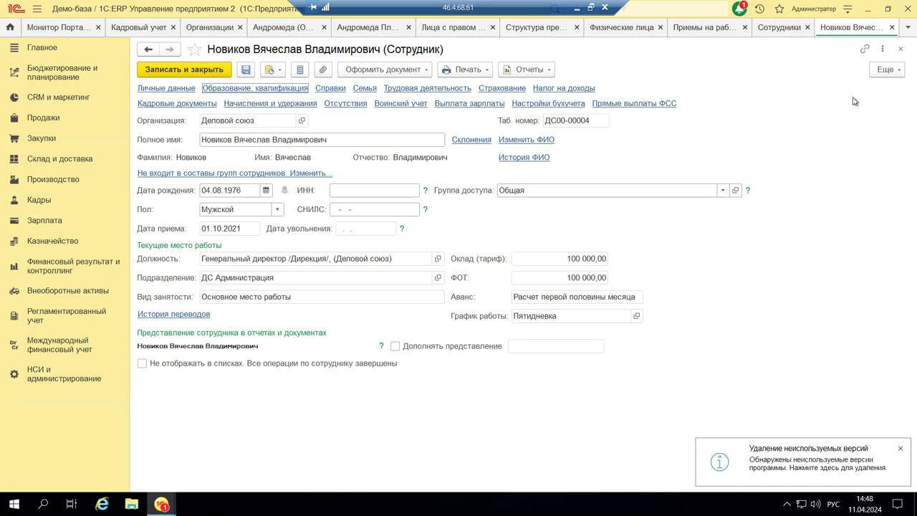
left_click(900, 49)
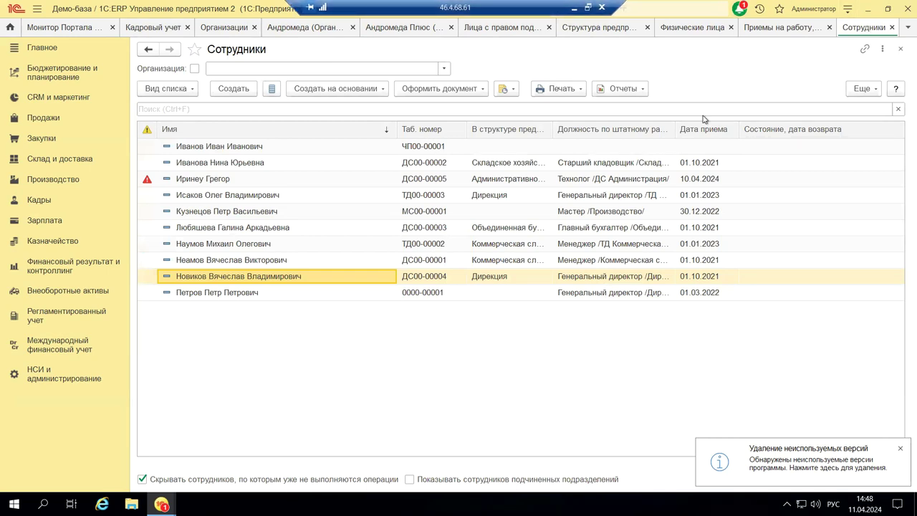
Switch to the PowerPoint presentation and go to slide 15 on entering employee data.
key("ctrl+alt+Break")
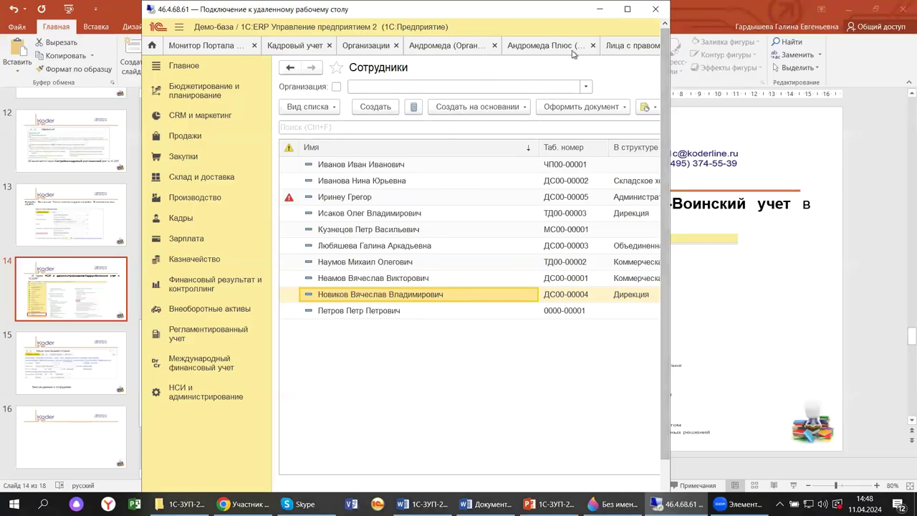
key("alt+Tab")
key("Page_Down")
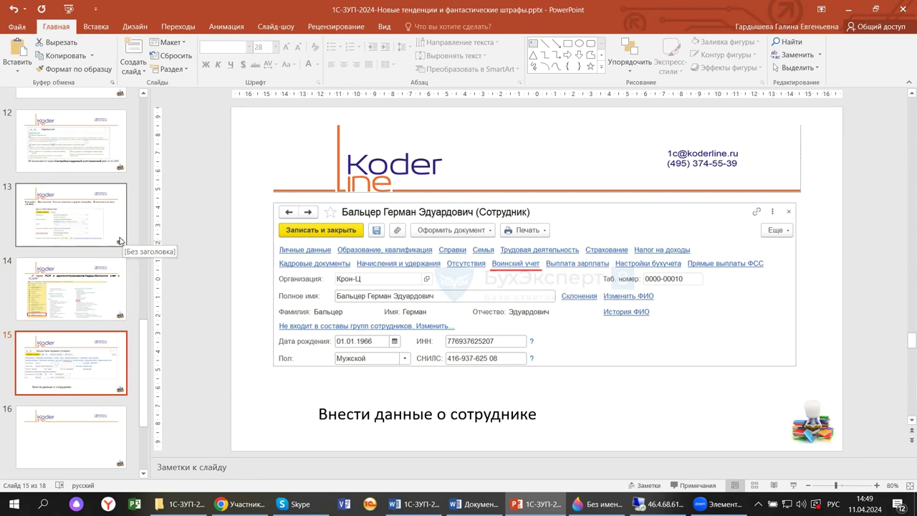
Return to the title slide at the start of the presentation.
scroll(119, 240, "up", 6)
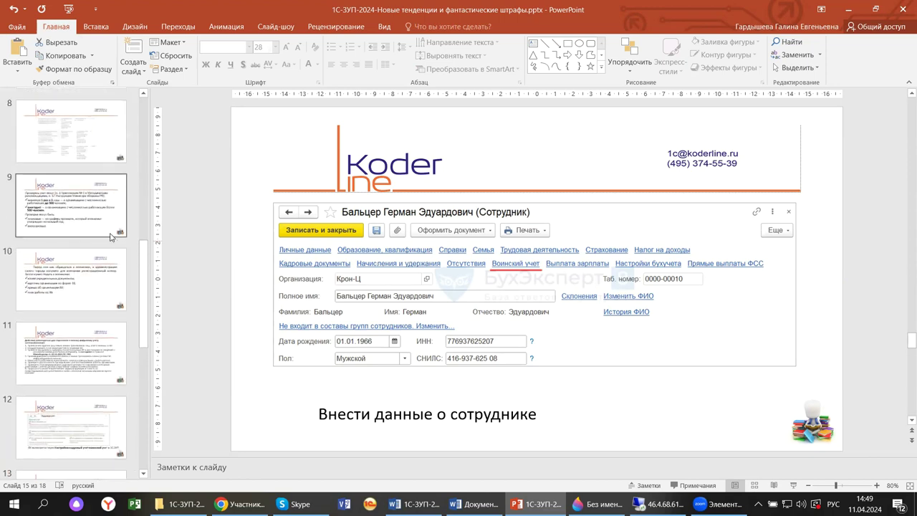
scroll(79, 219, "up", 5)
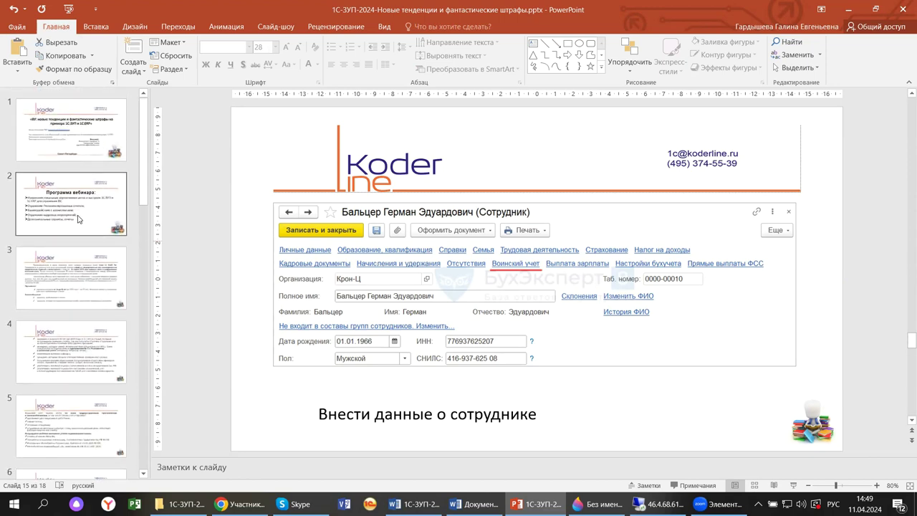
left_click(83, 150)
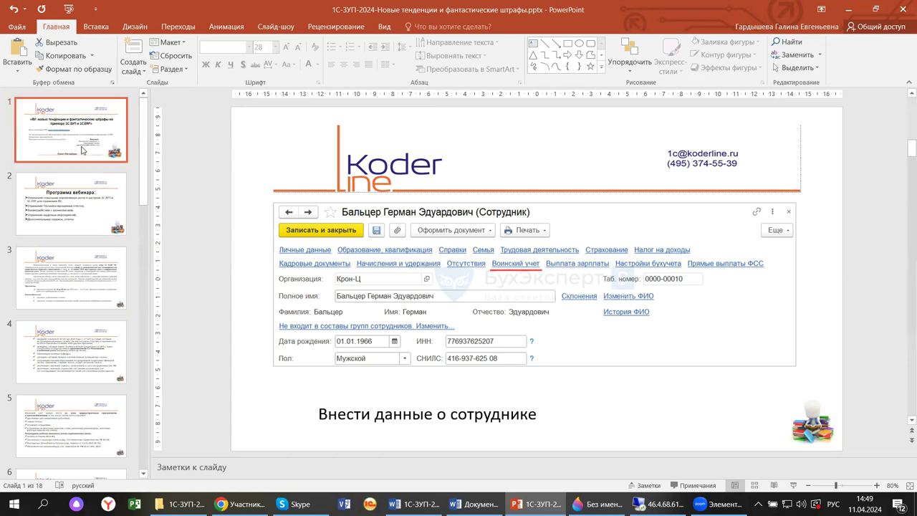